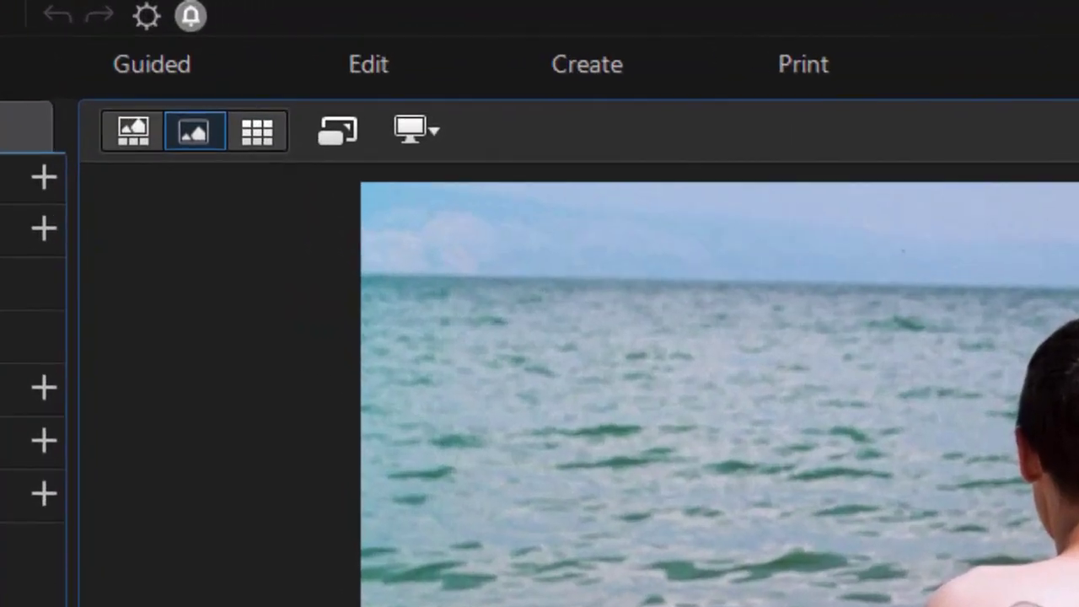
Step: In the Edit module, add gal.jpg as a photo layer and drag it over the left half
left_click(363, 64)
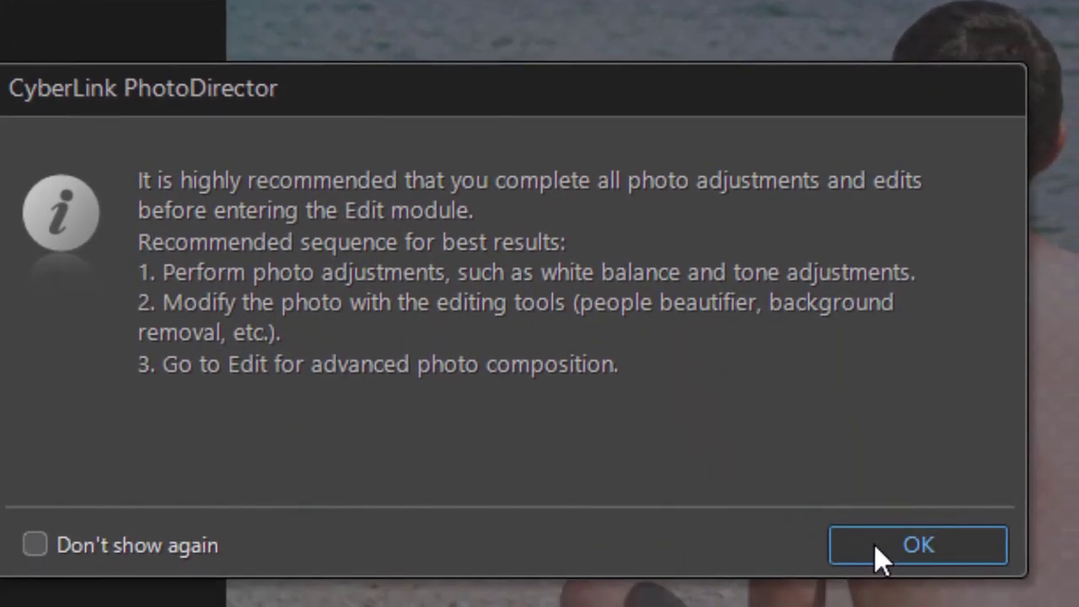
left_click(875, 545)
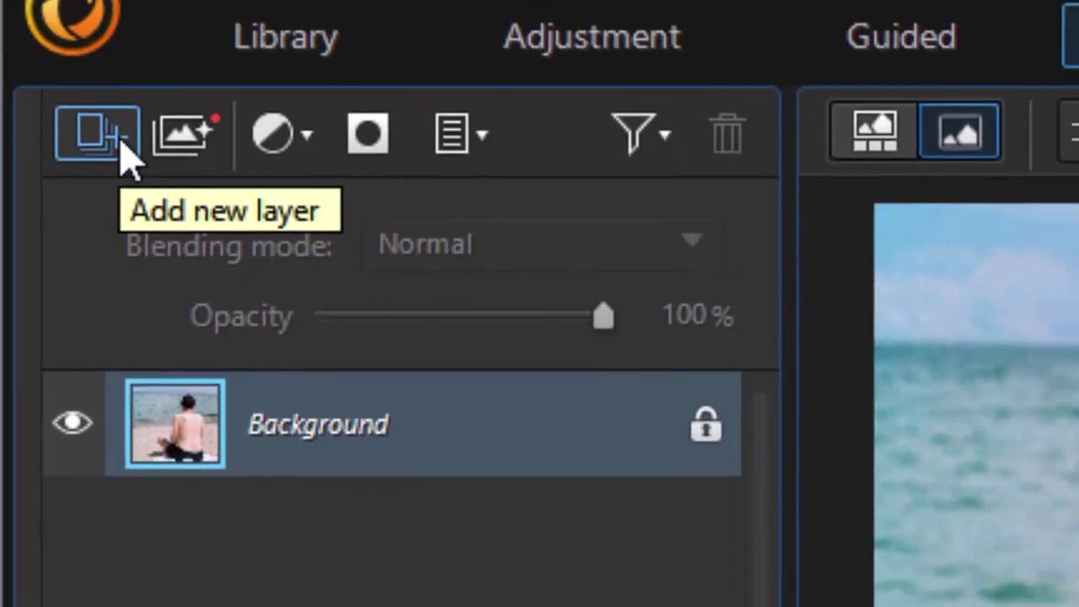
left_click(131, 226)
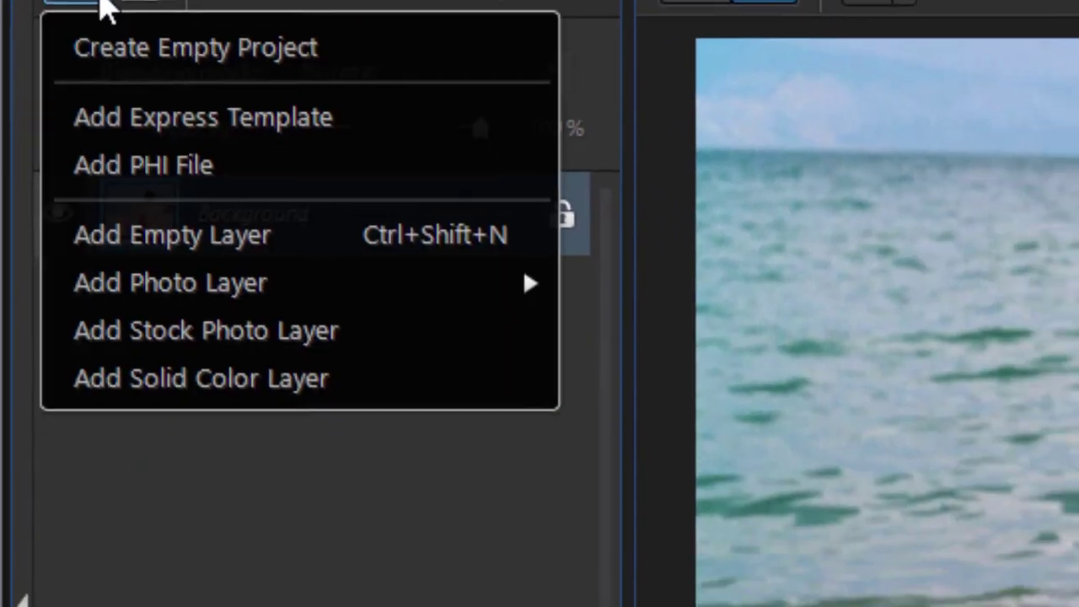
mouse_move(275, 606)
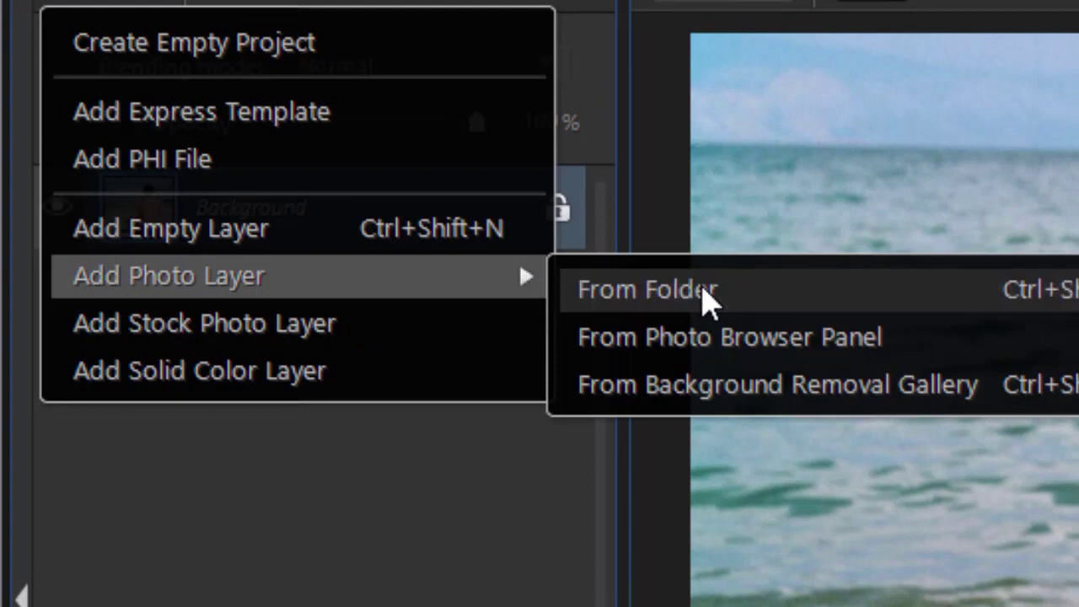
left_click(708, 291)
left_click(910, 363)
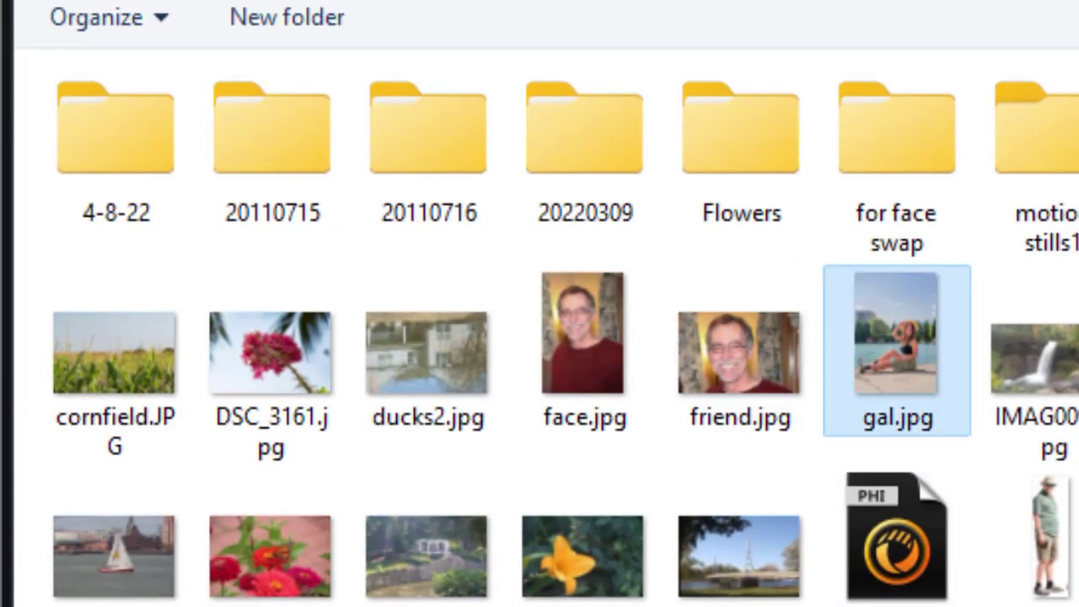
key("Return")
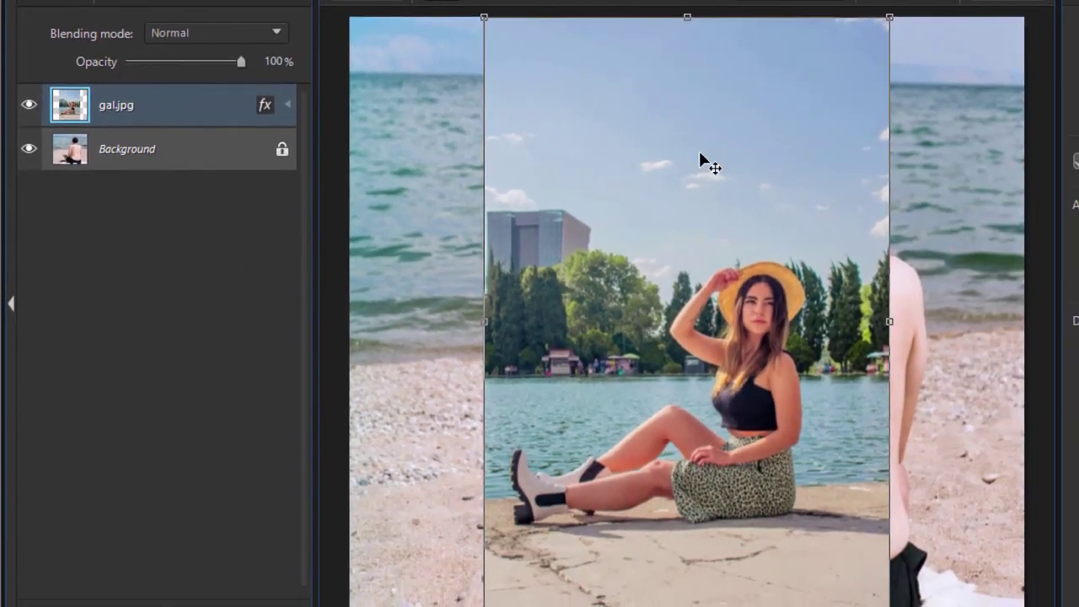
left_click_drag(707, 105, 543, 55)
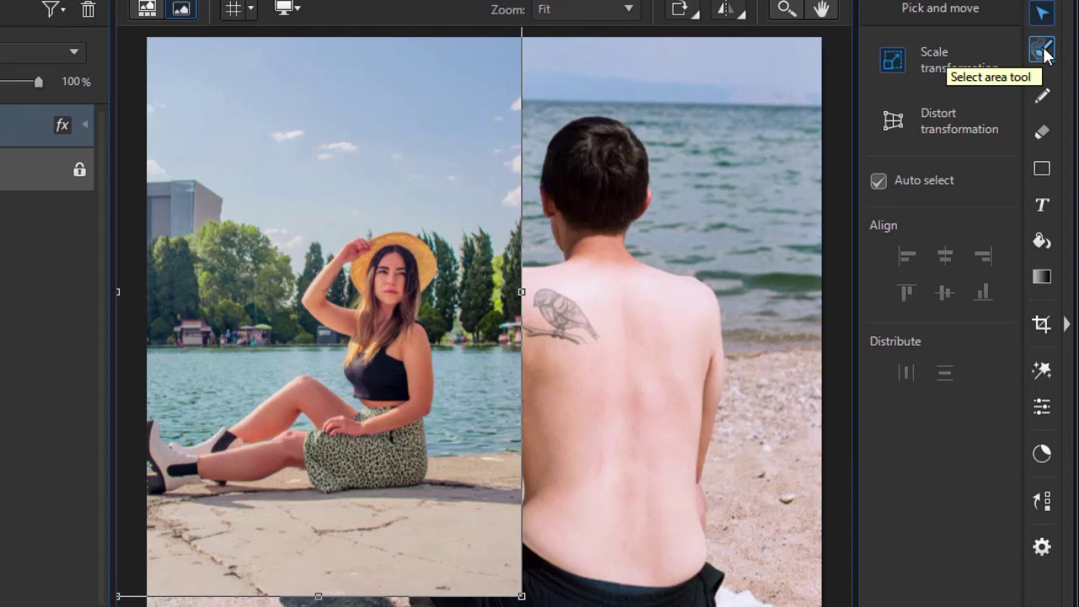
Step: Select the seated woman with the Smart brush at 60 px
left_click(1043, 51)
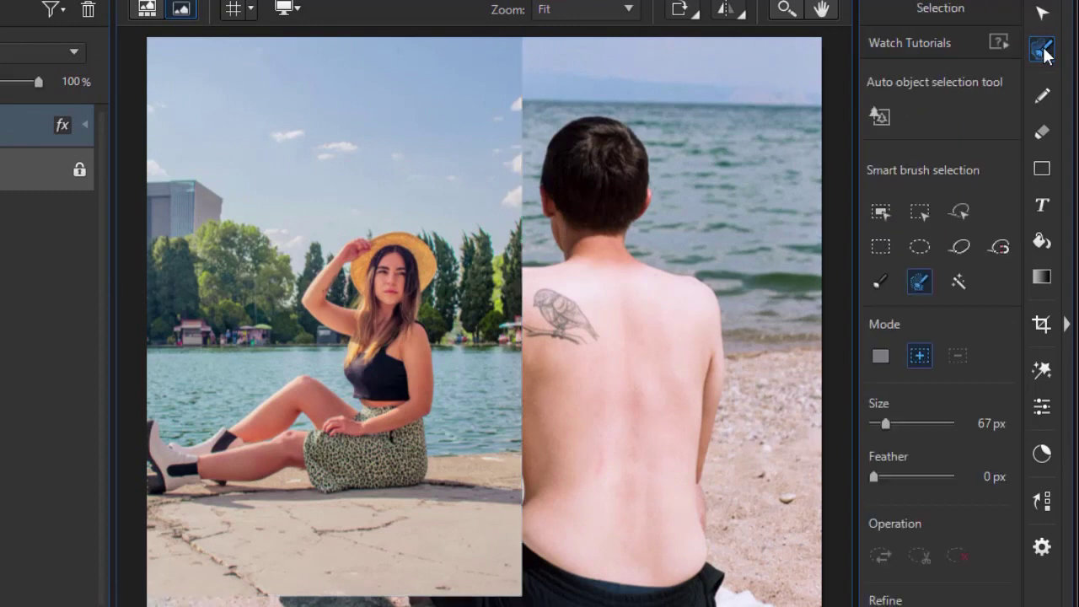
left_click(920, 284)
key("bracketleft")
mouse_move(354, 326)
left_mouse_down()
mouse_move(313, 291)
mouse_move(324, 270)
mouse_move(352, 257)
mouse_move(410, 264)
mouse_move(373, 318)
mouse_move(398, 333)
mouse_move(412, 407)
mouse_move(357, 345)
mouse_move(355, 362)
mouse_move(406, 463)
mouse_move(190, 474)
mouse_move(151, 446)
mouse_move(189, 468)
mouse_move(249, 452)
mouse_move(301, 410)
left_mouse_up()
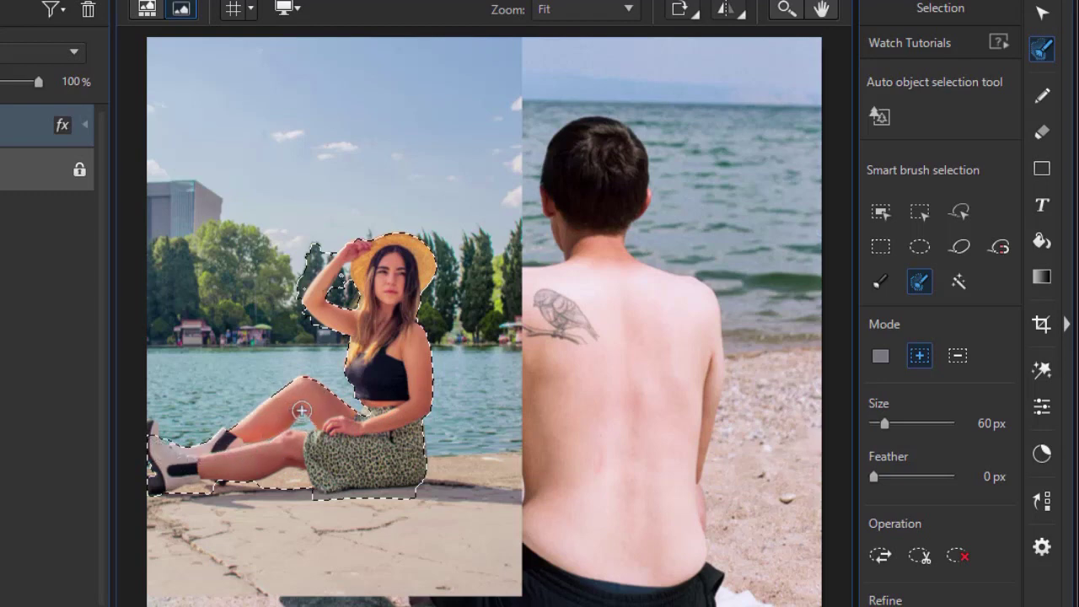
Step: Invert the selection, delete the surrounding background, and deselect
left_click(880, 556)
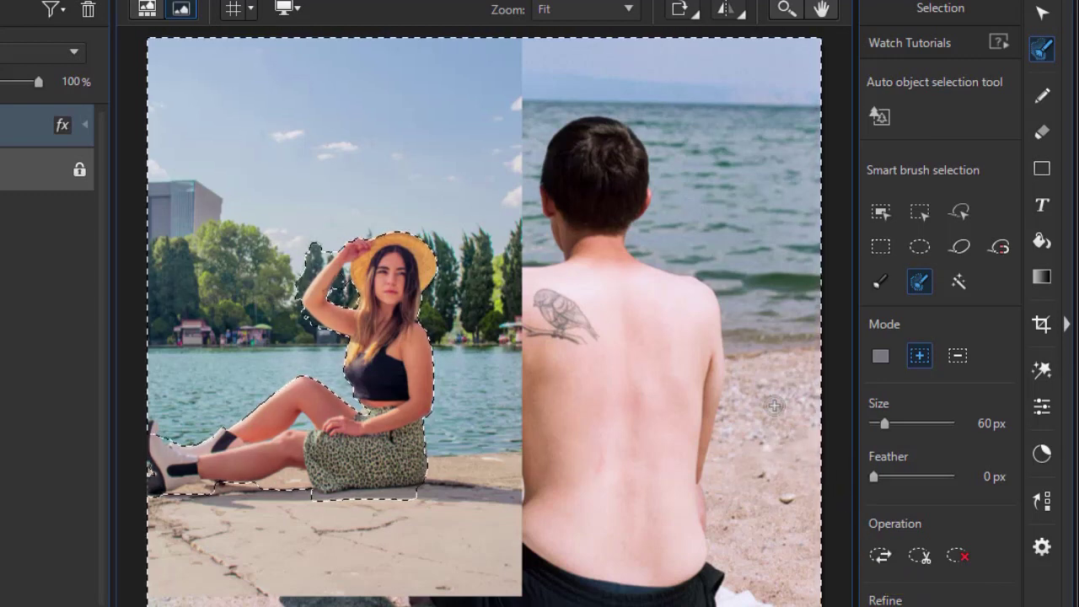
key("Delete")
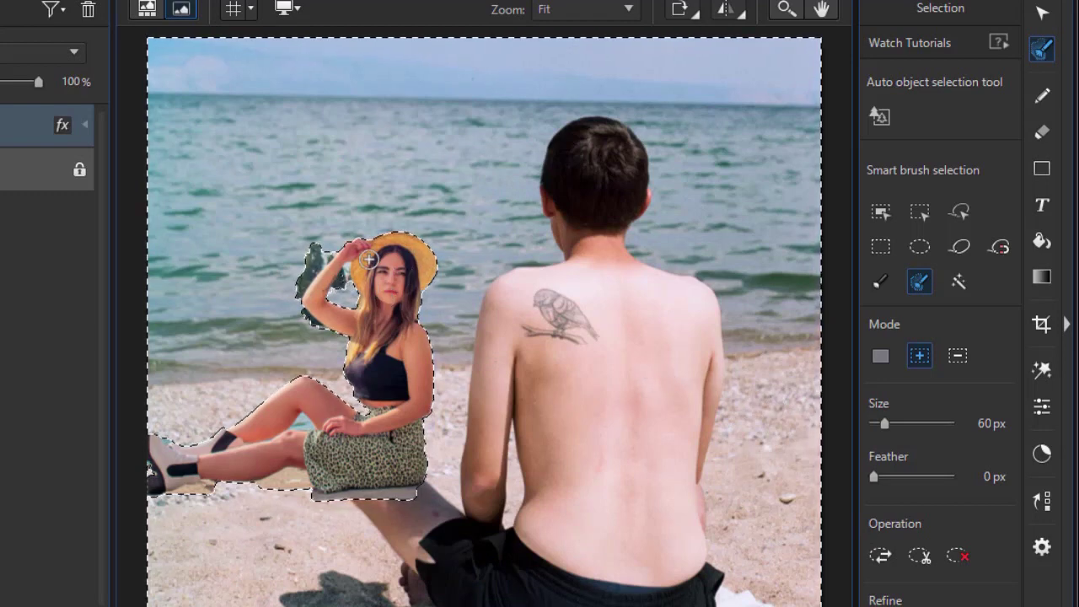
key("ctrl+d")
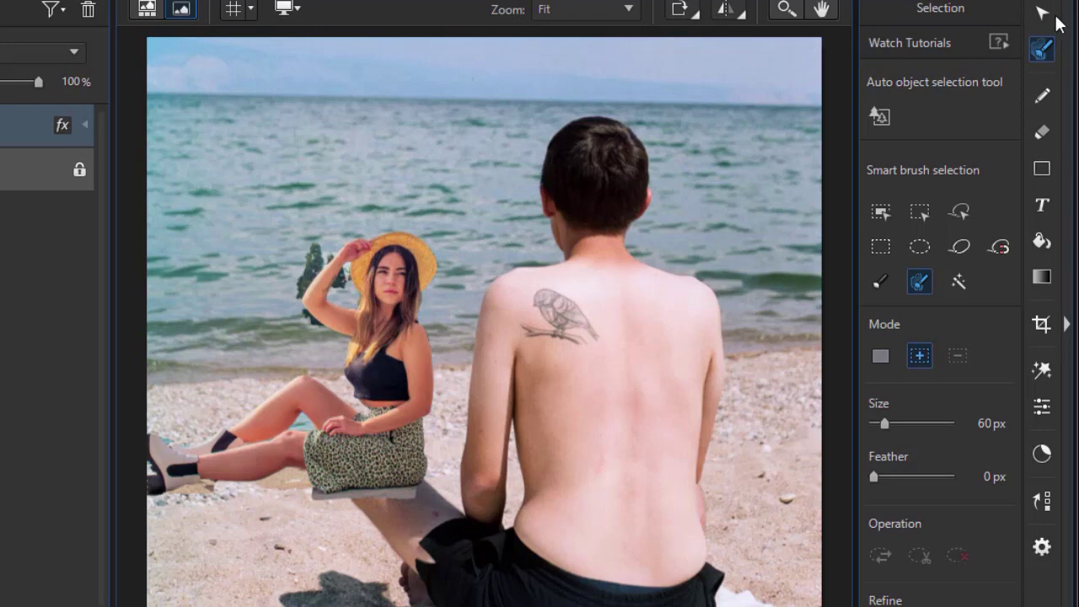
Step: Scale the gal.jpg layer up and move the woman slightly left, then deselect it
left_click(1042, 12)
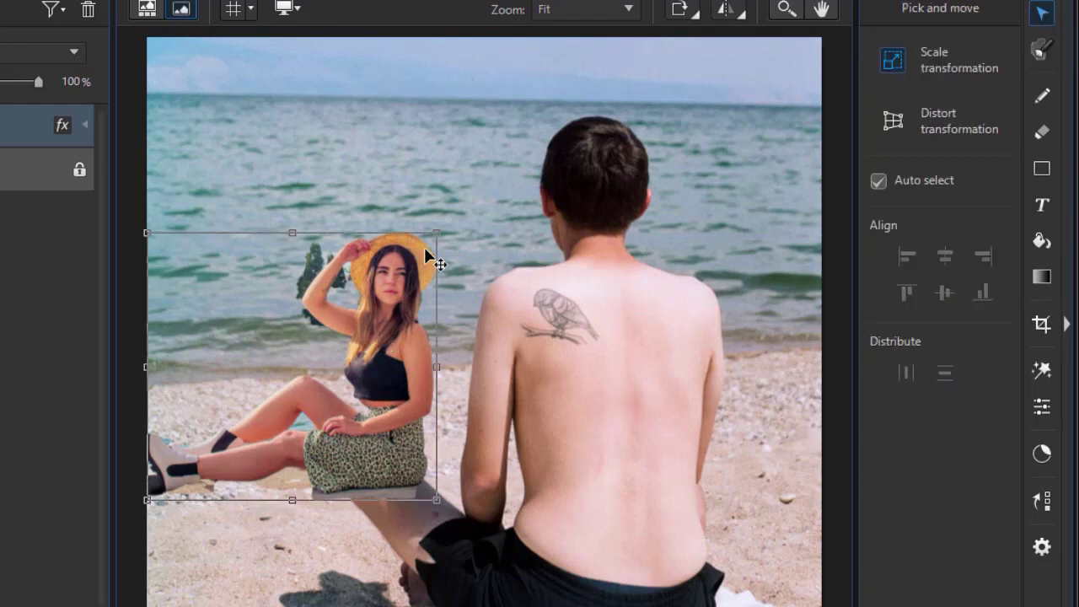
left_click_drag(440, 234, 496, 171)
left_click_drag(384, 324, 358, 326)
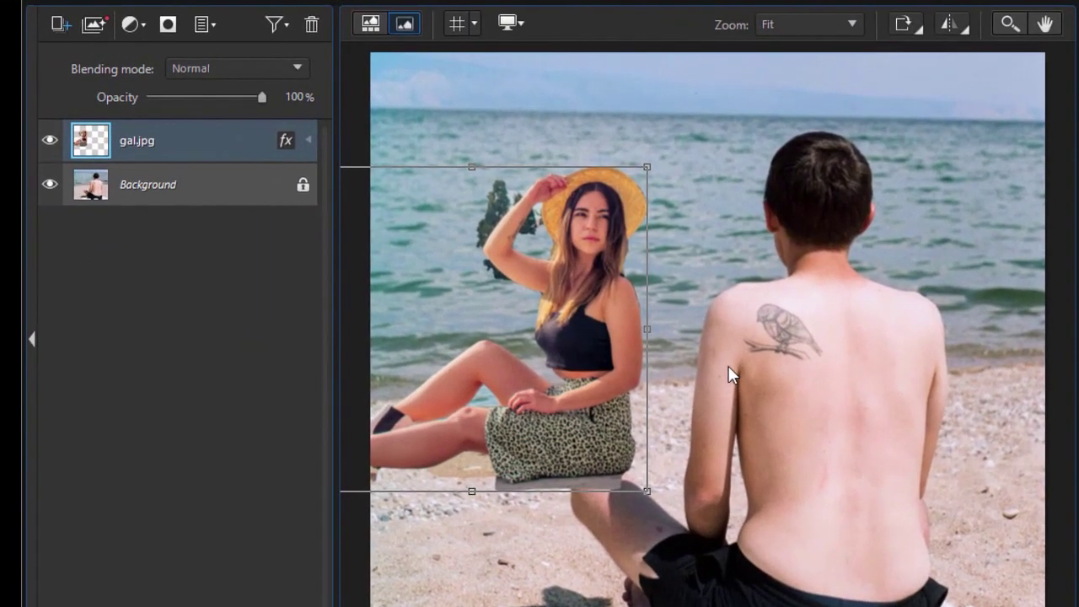
left_click(730, 374)
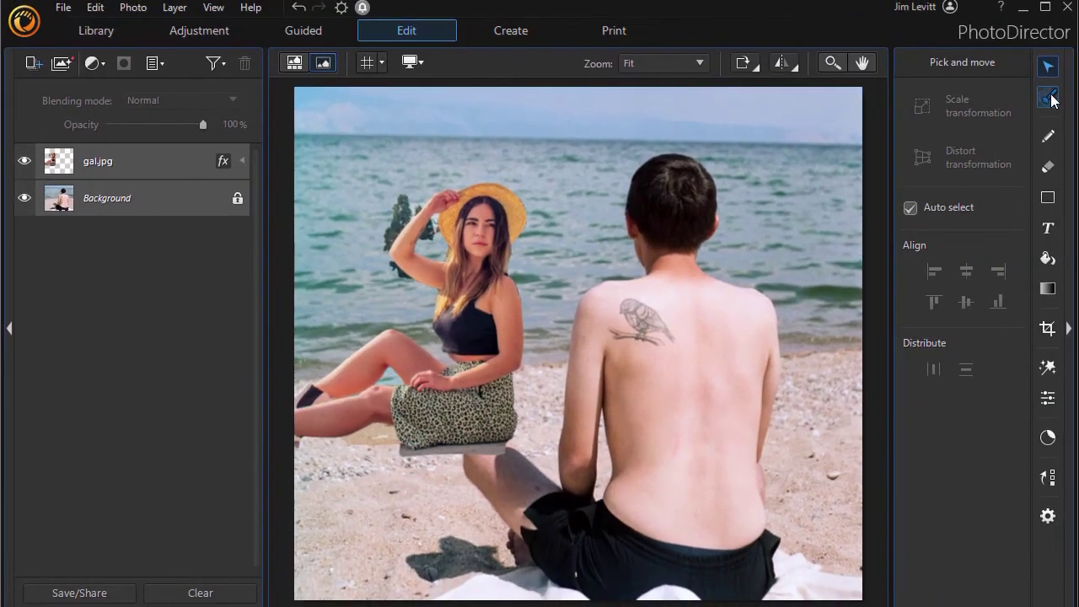
left_click(1048, 97)
Step: Duplicate the Background layer and hide the original Background
left_click(116, 200)
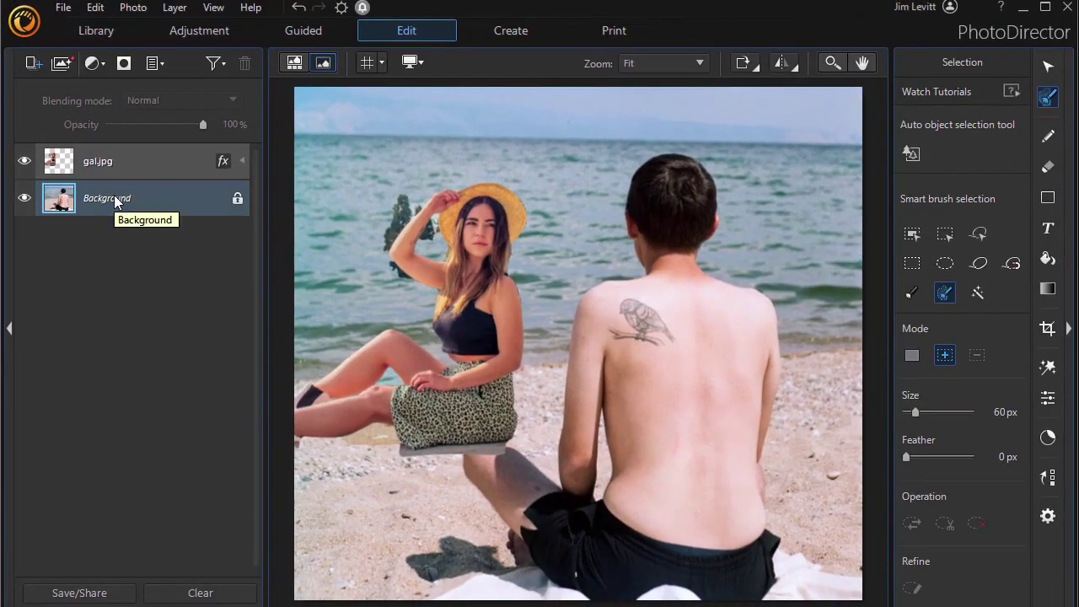
right_click(116, 200)
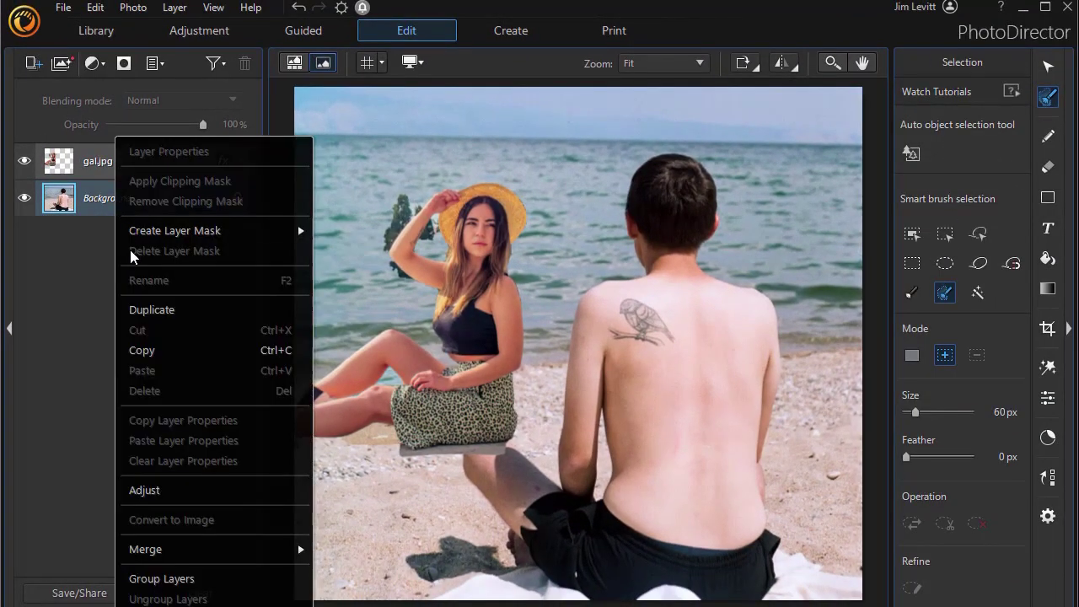
left_click(152, 310)
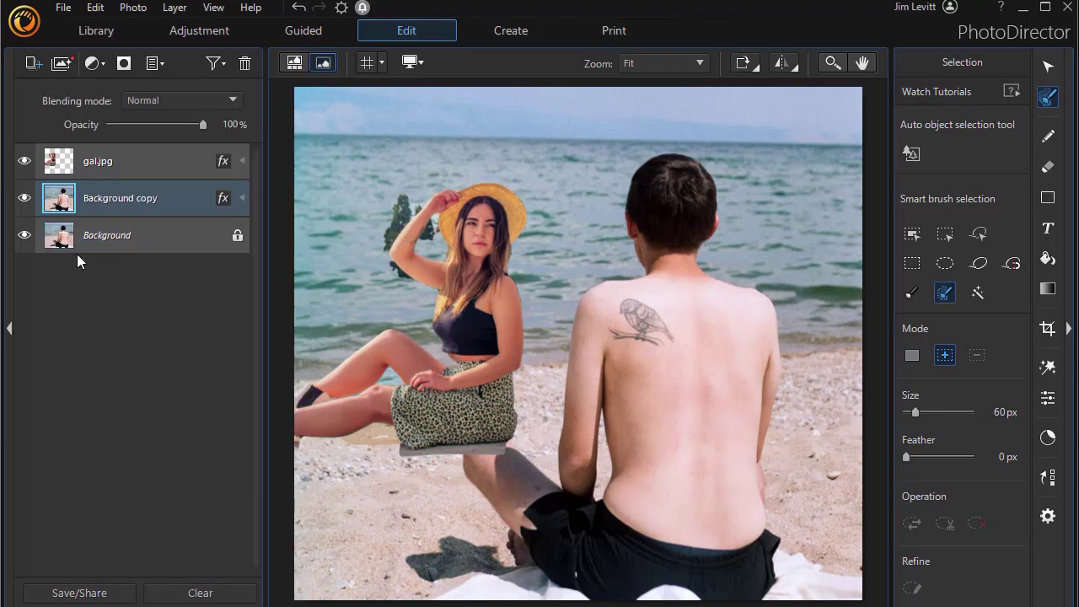
left_click(24, 239)
Step: Smart-brush the man's back and tattooed shoulder, subtract the stray area, and add a mask to Background copy
mouse_move(623, 297)
left_mouse_down()
mouse_move(580, 367)
mouse_move(573, 483)
mouse_move(558, 357)
mouse_move(644, 308)
mouse_move(683, 265)
mouse_move(749, 312)
mouse_move(759, 412)
mouse_move(662, 360)
mouse_move(653, 333)
mouse_move(622, 327)
mouse_move(644, 316)
mouse_move(635, 310)
mouse_move(646, 350)
mouse_move(615, 377)
mouse_move(636, 498)
mouse_move(734, 526)
mouse_move(723, 438)
left_mouse_up()
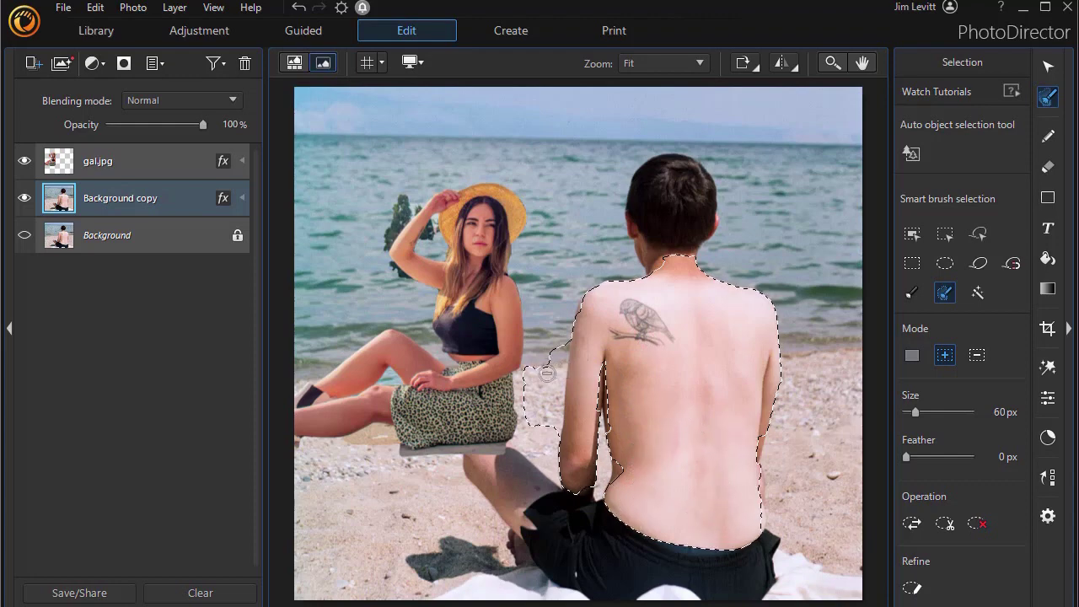
key("alt")
mouse_move(548, 377)
left_mouse_down()
mouse_move(540, 445)
mouse_move(528, 435)
mouse_move(551, 338)
left_mouse_up()
left_click(124, 64)
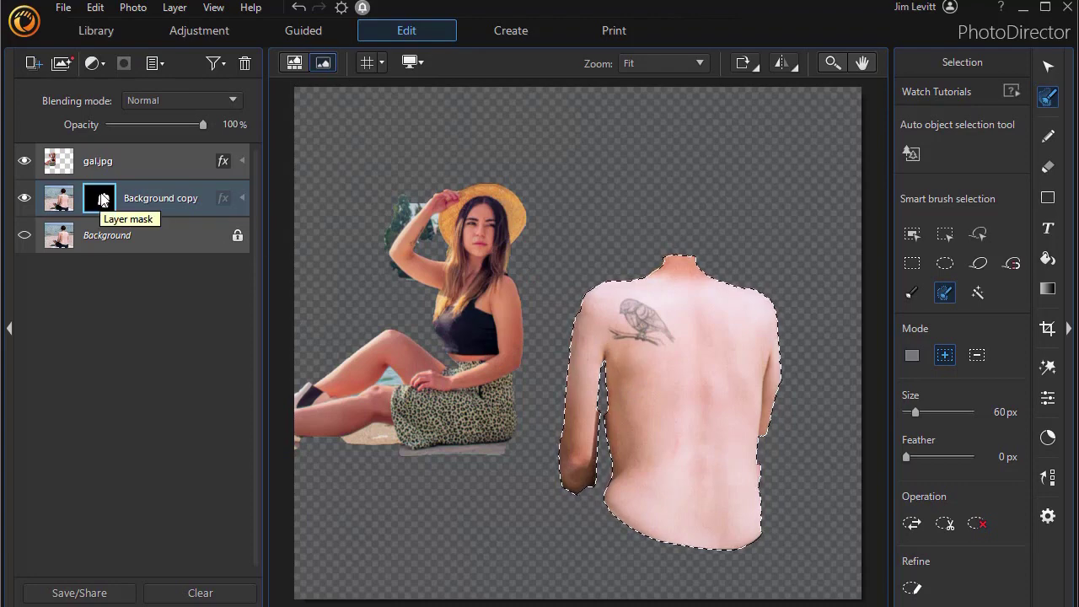
Step: Invert the Background copy layer mask, make the original Background visible again, and deselect
right_click(102, 197)
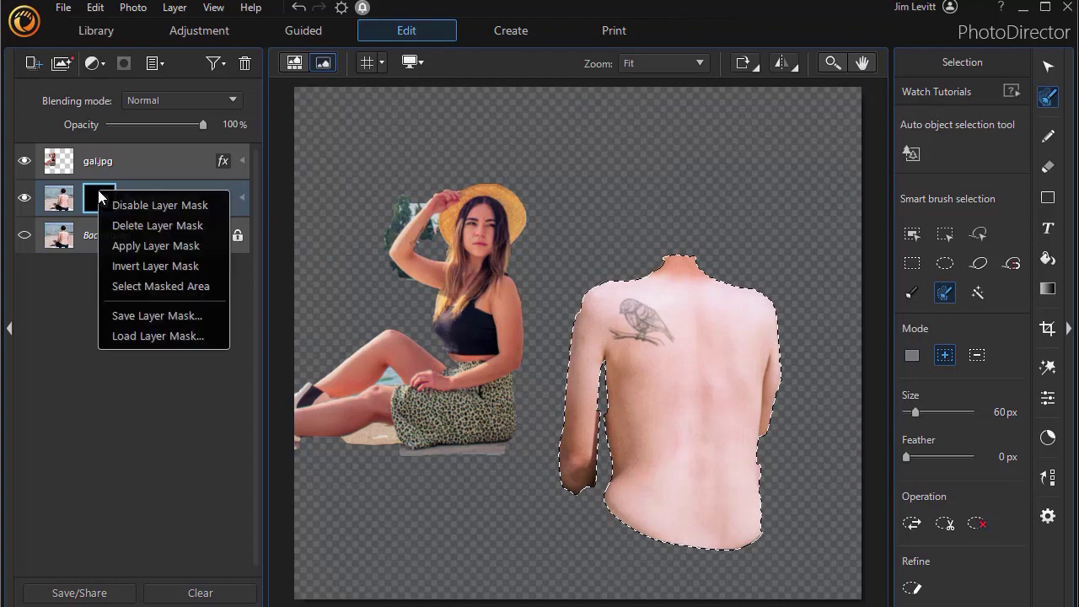
left_click(151, 265)
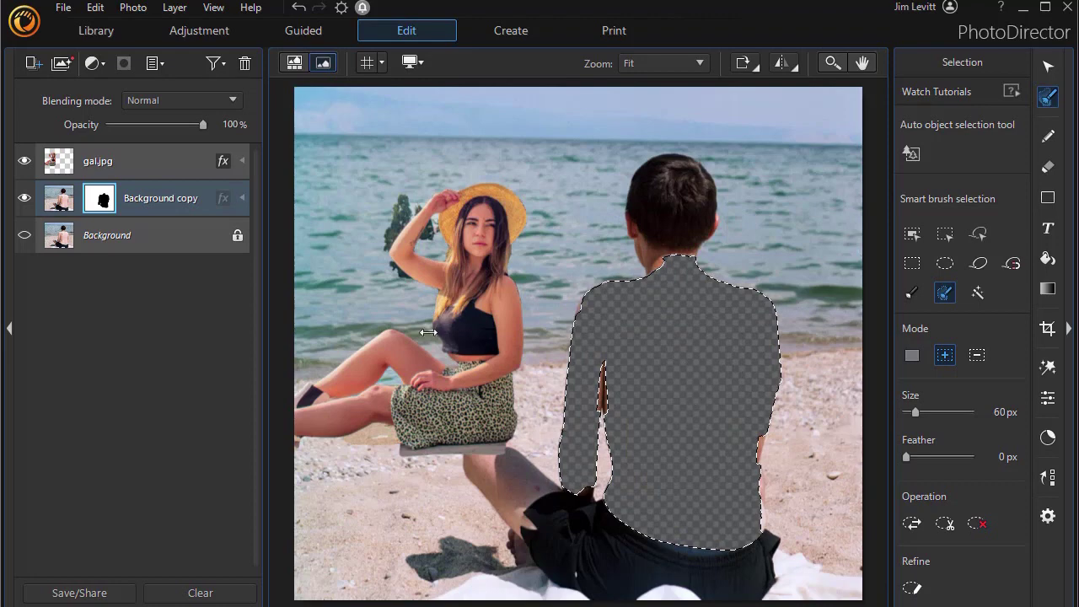
left_click(24, 236)
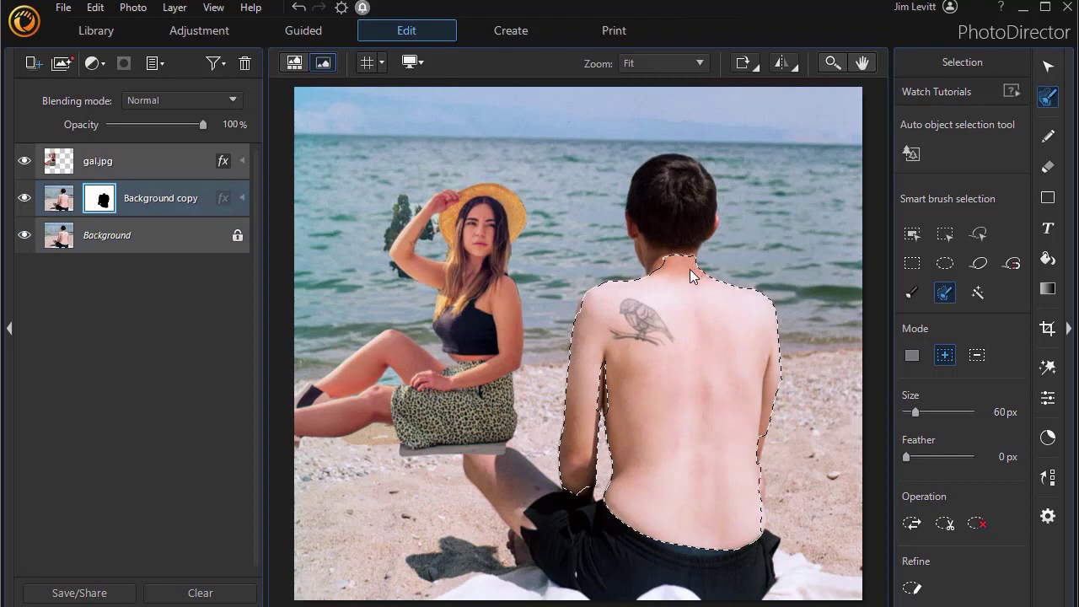
key("ctrl+d")
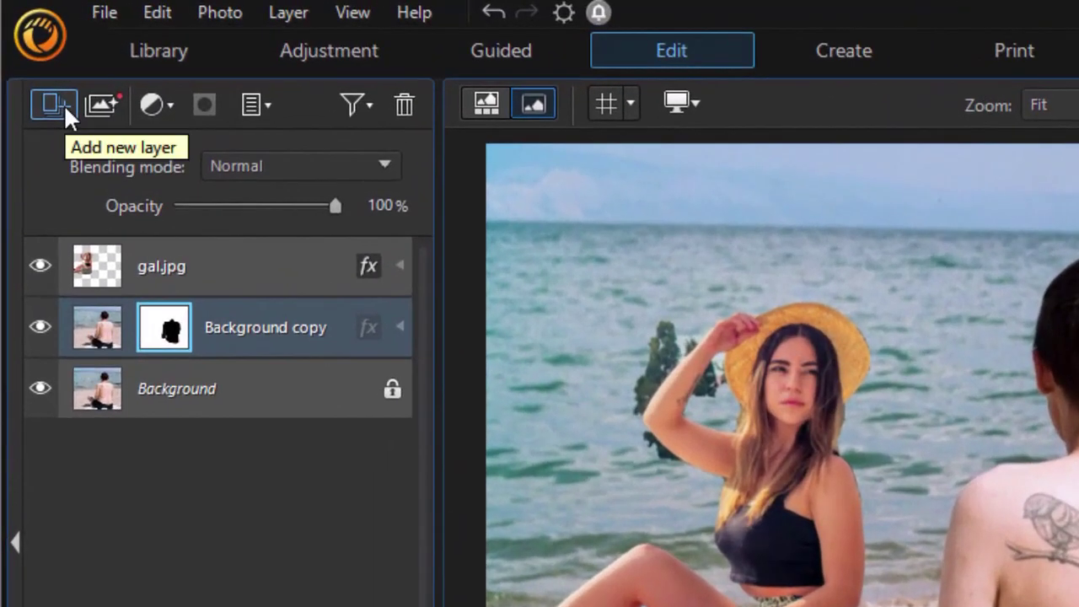
Step: Add a Solid Color layer using colour #cd805f sampled from the woman's arm
left_click(56, 103)
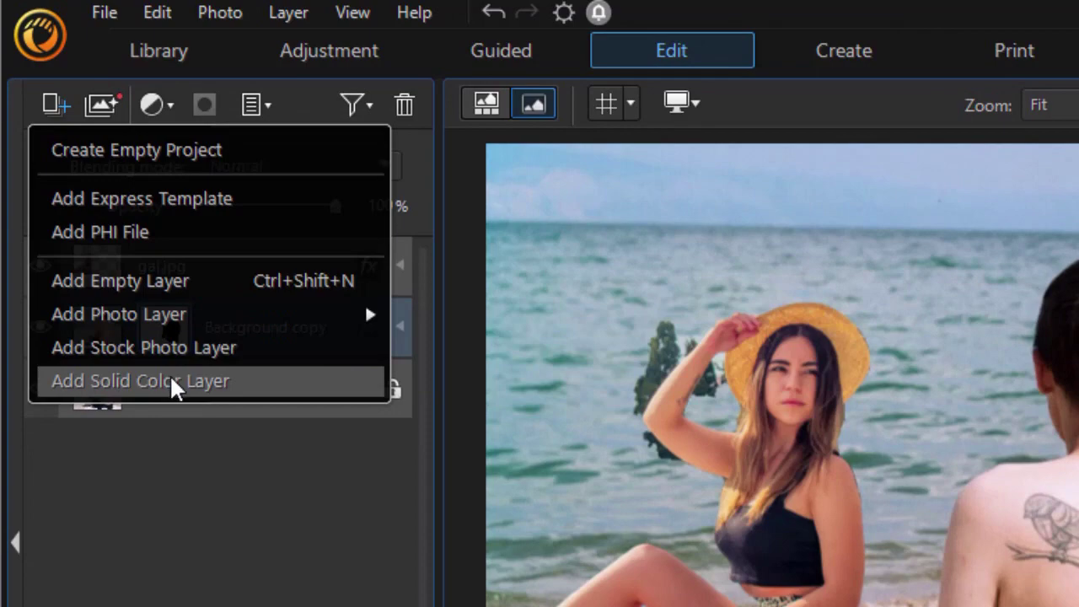
left_click(171, 379)
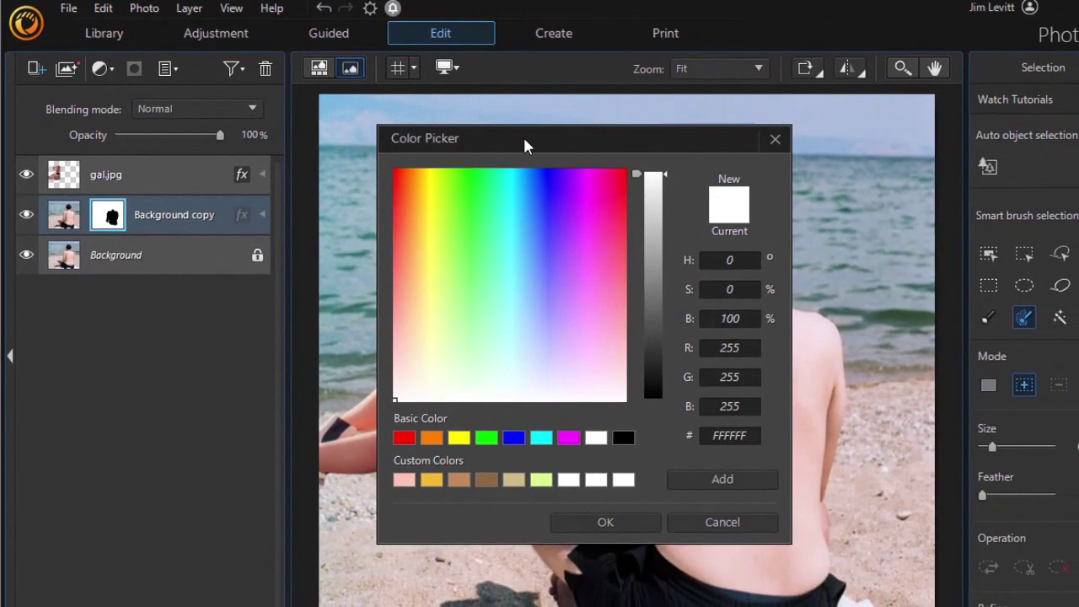
left_click_drag(524, 146, 736, 88)
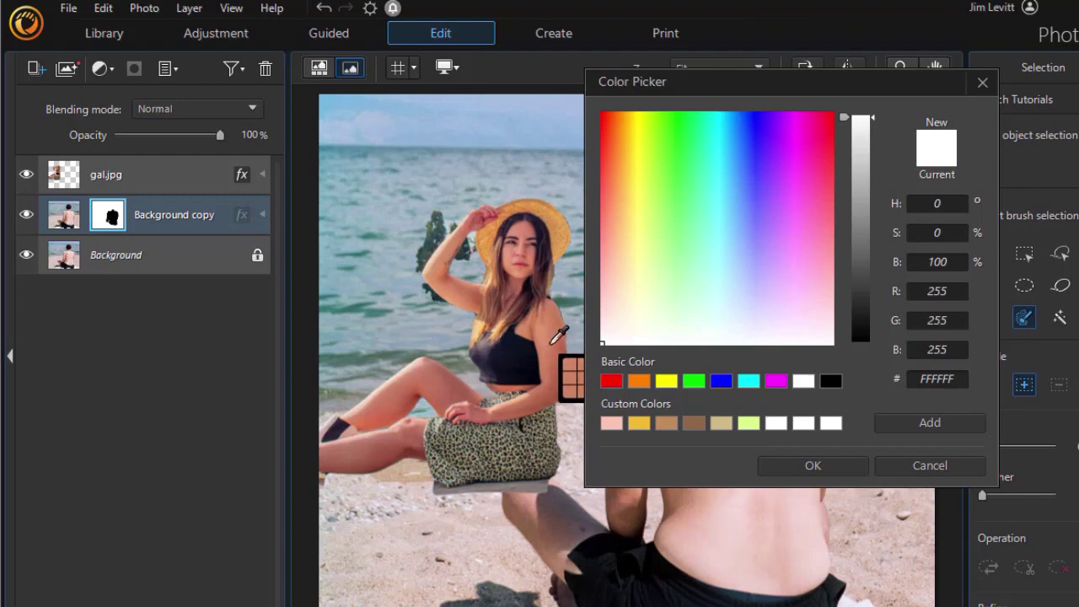
left_click(550, 342)
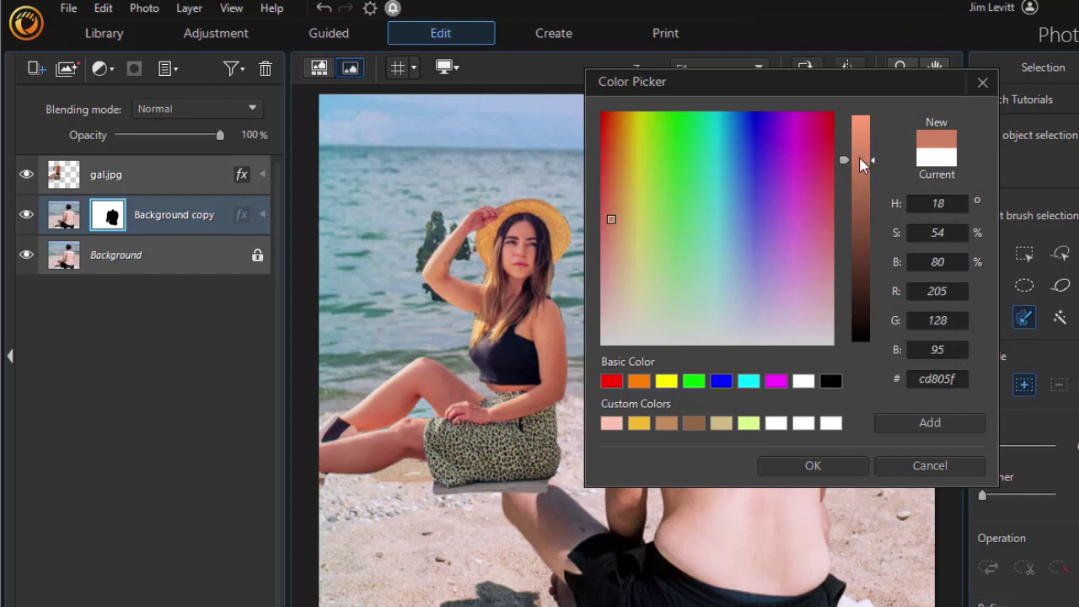
left_click(839, 467)
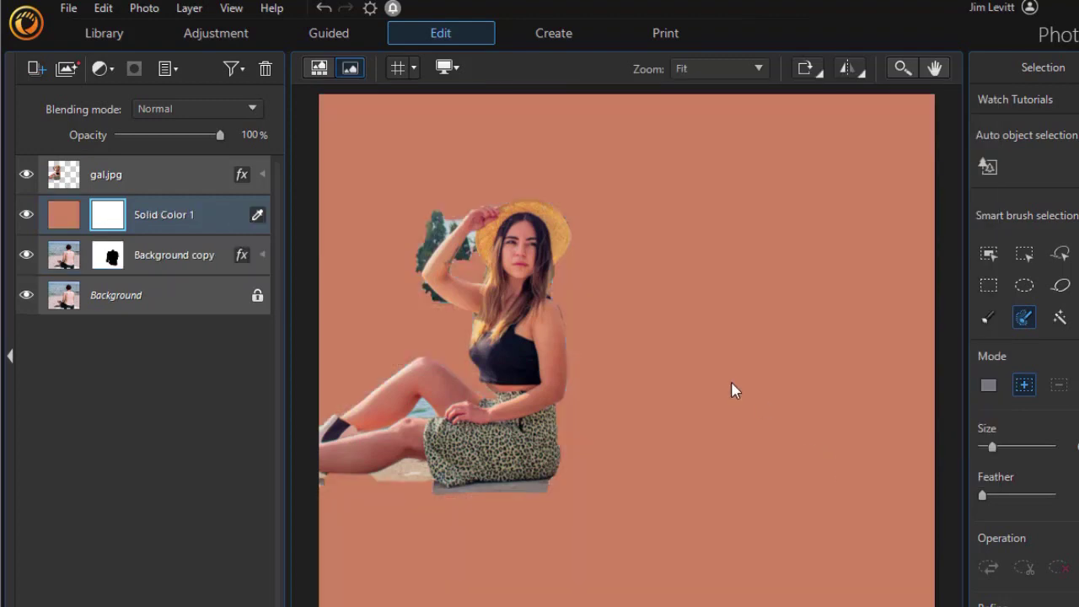
left_click(110, 255)
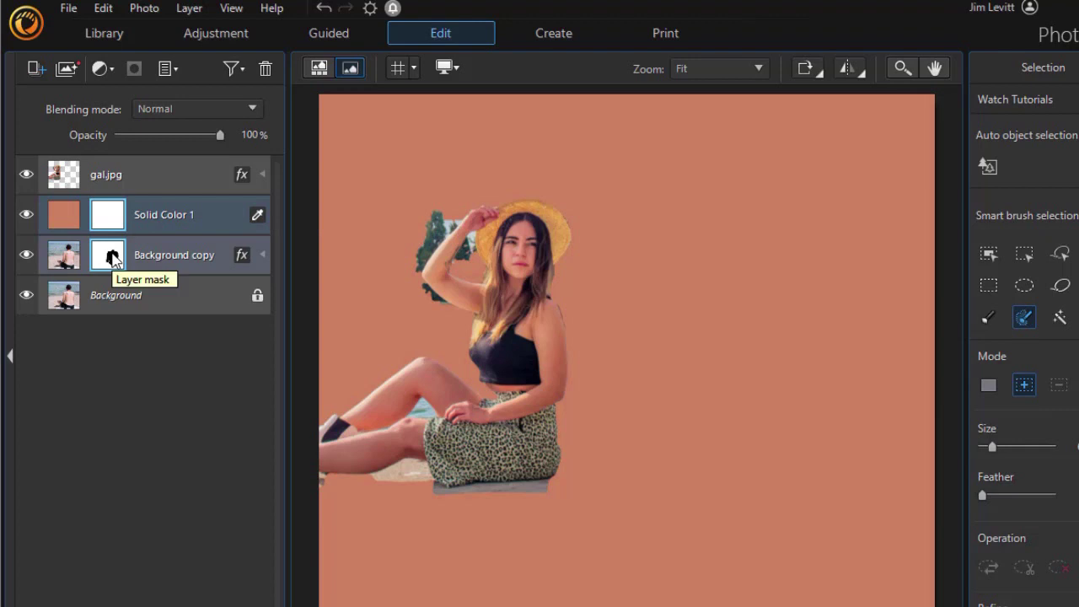
Step: Duplicate the Background copy mask onto Solid Color 1 and invert it so only the man's back is filled
left_click_drag(112, 257, 104, 212)
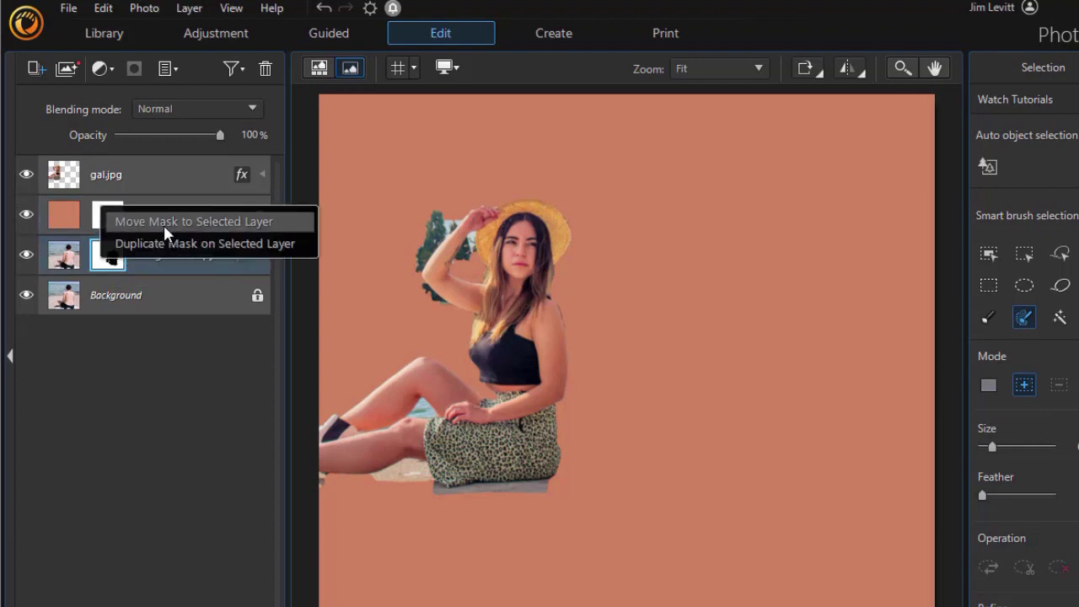
left_click(174, 243)
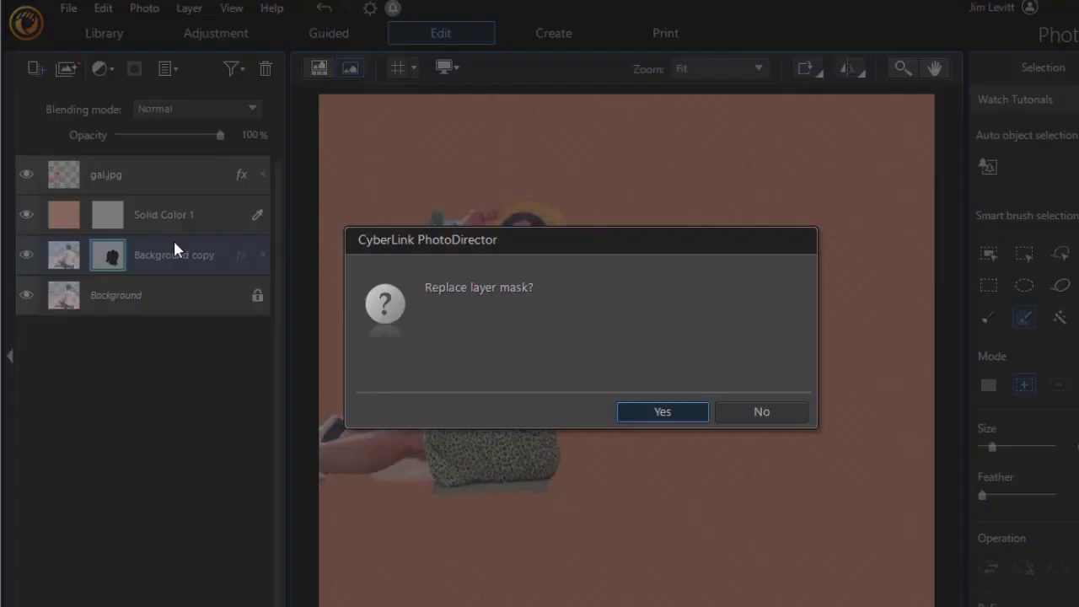
left_click(647, 407)
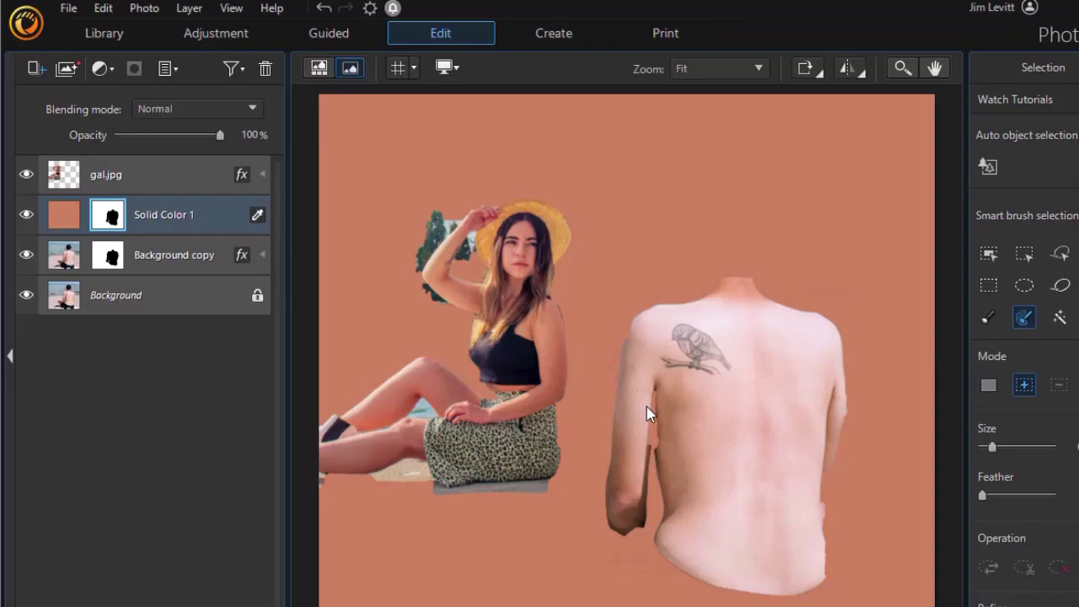
right_click(116, 215)
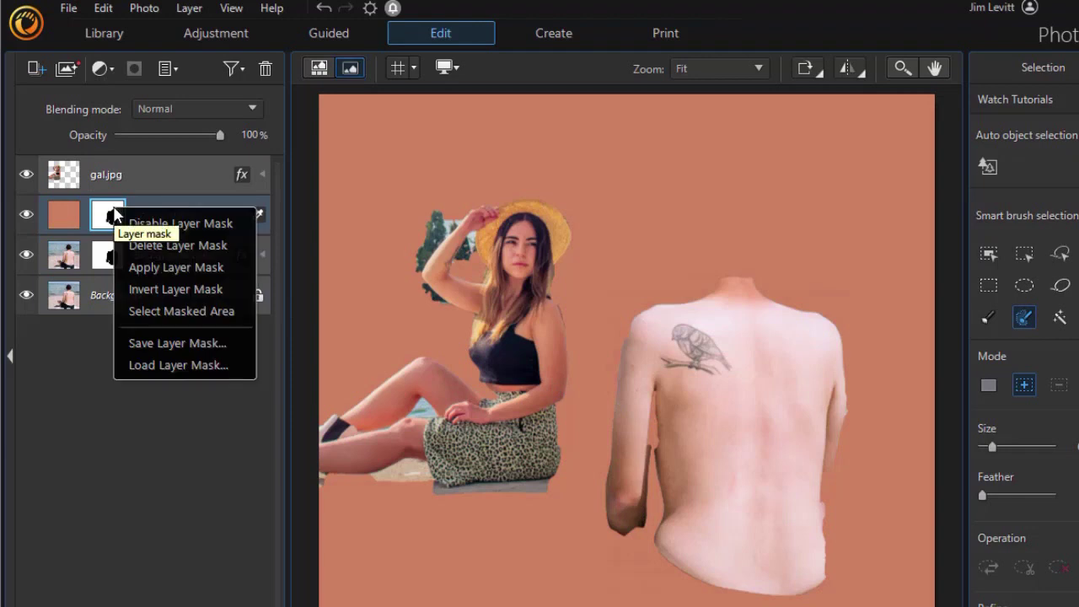
left_click(156, 290)
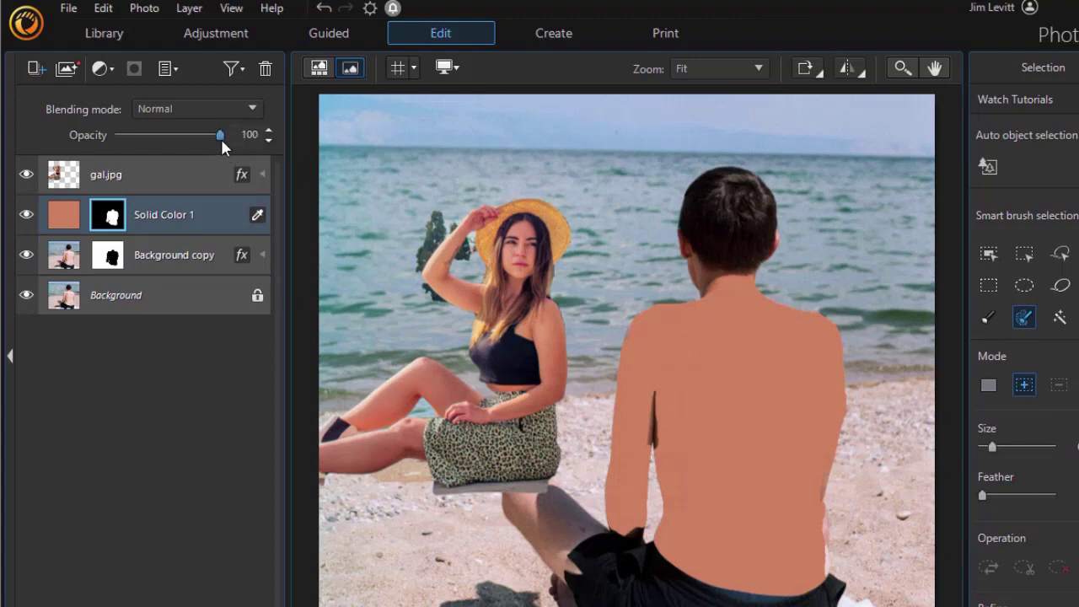
Step: Set Solid Color 1 to 46% opacity with Multiply blending mode
left_click_drag(219, 135, 165, 135)
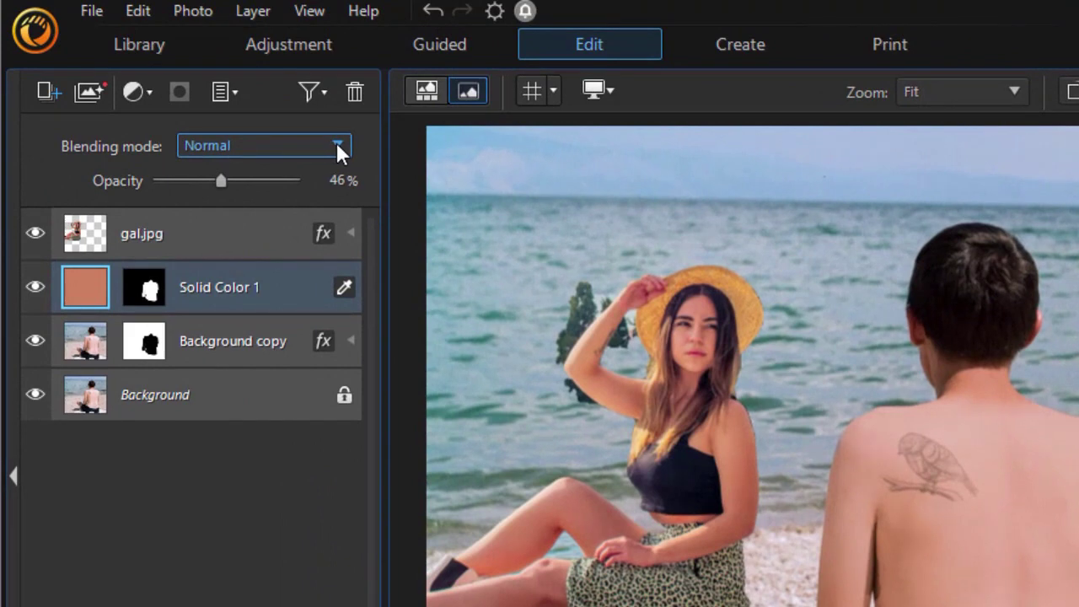
left_click(338, 149)
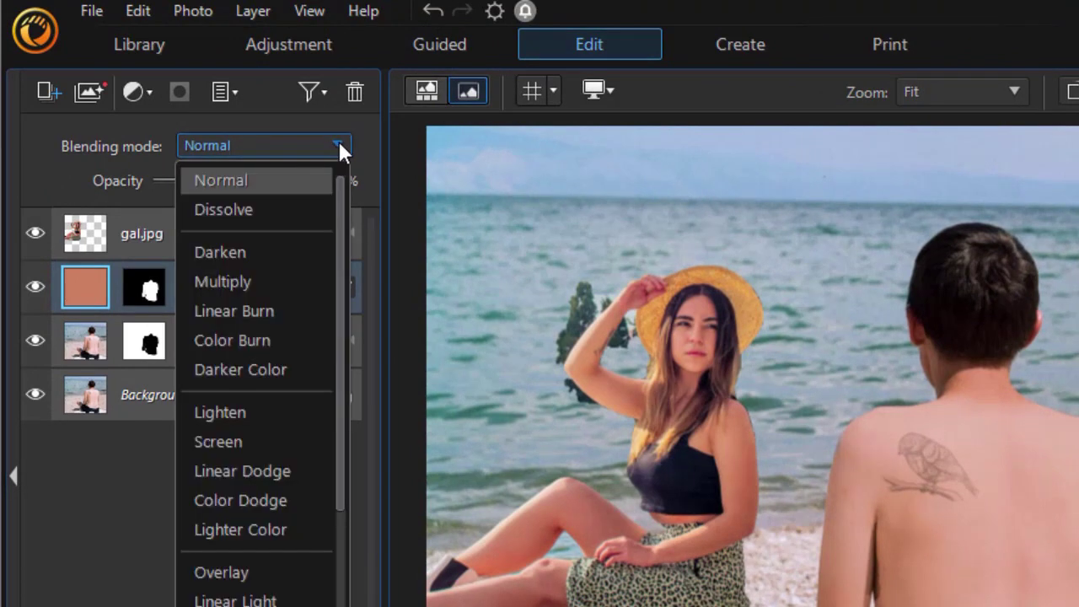
left_click(264, 283)
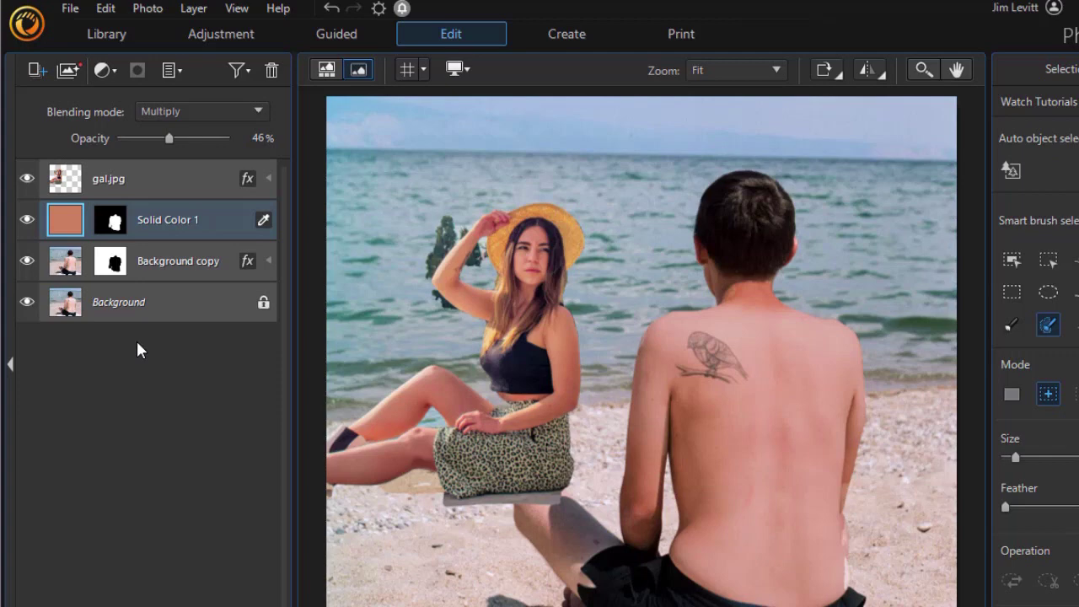
Step: Add a Curve adjustment layer
left_click(115, 73)
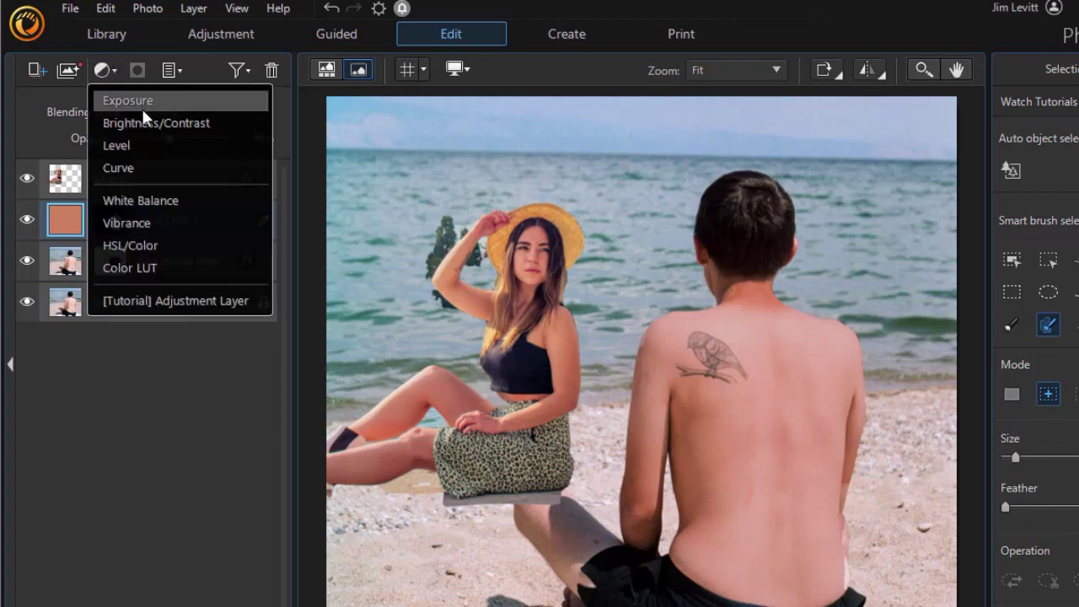
left_click(137, 165)
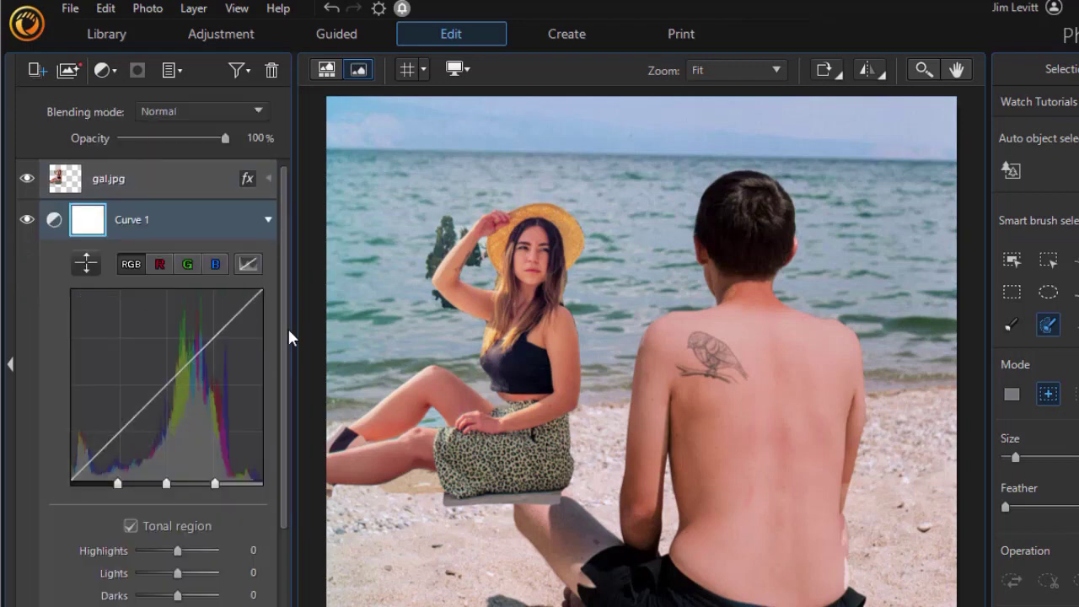
scroll(284, 405, "down", 3)
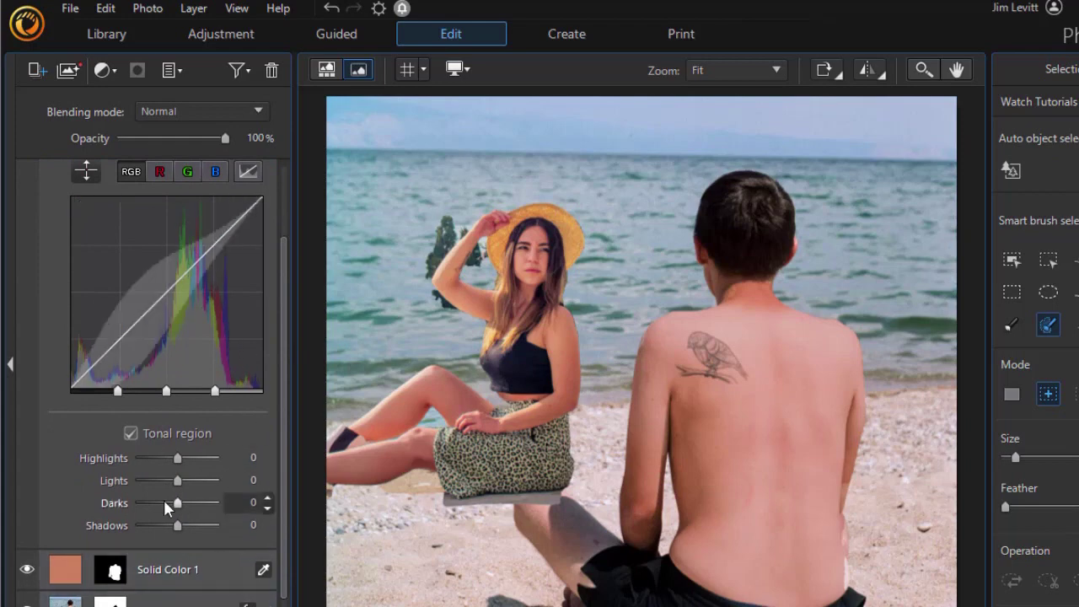
Step: Duplicate the Solid Color 1 mask onto Curve 1, replacing its mask
left_click(109, 573)
left_click_drag(106, 576, 269, 208)
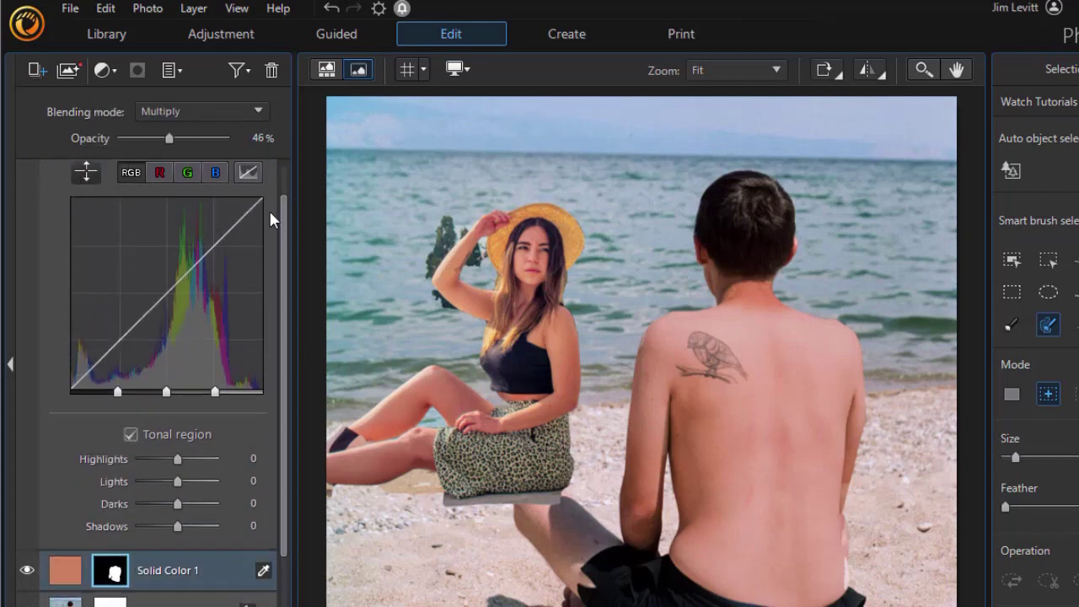
scroll(271, 199, "up", 3)
left_click(268, 218)
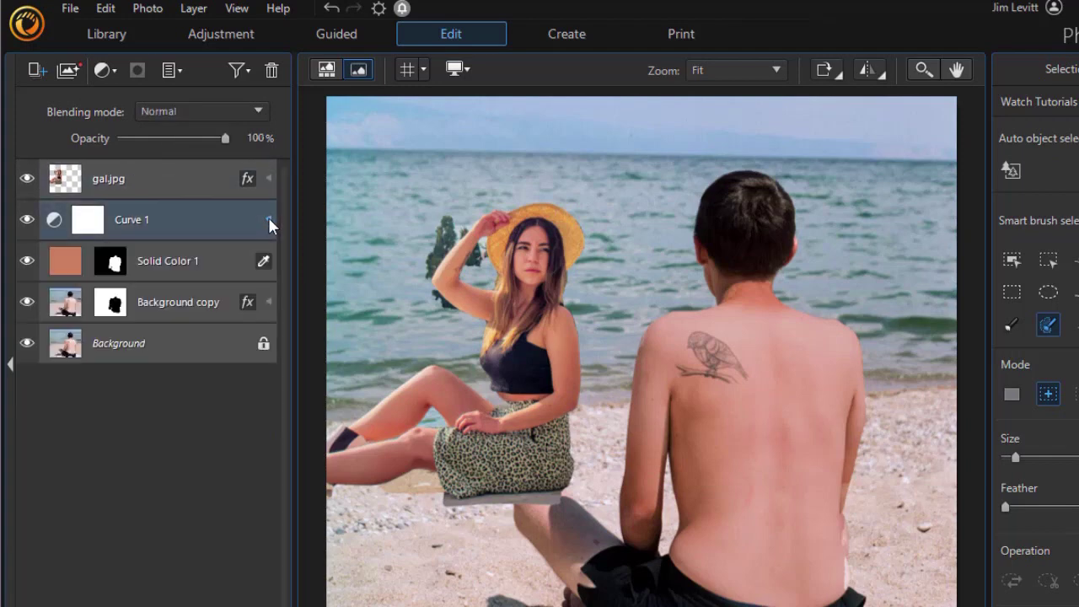
left_click_drag(117, 263, 82, 212)
left_click(143, 250)
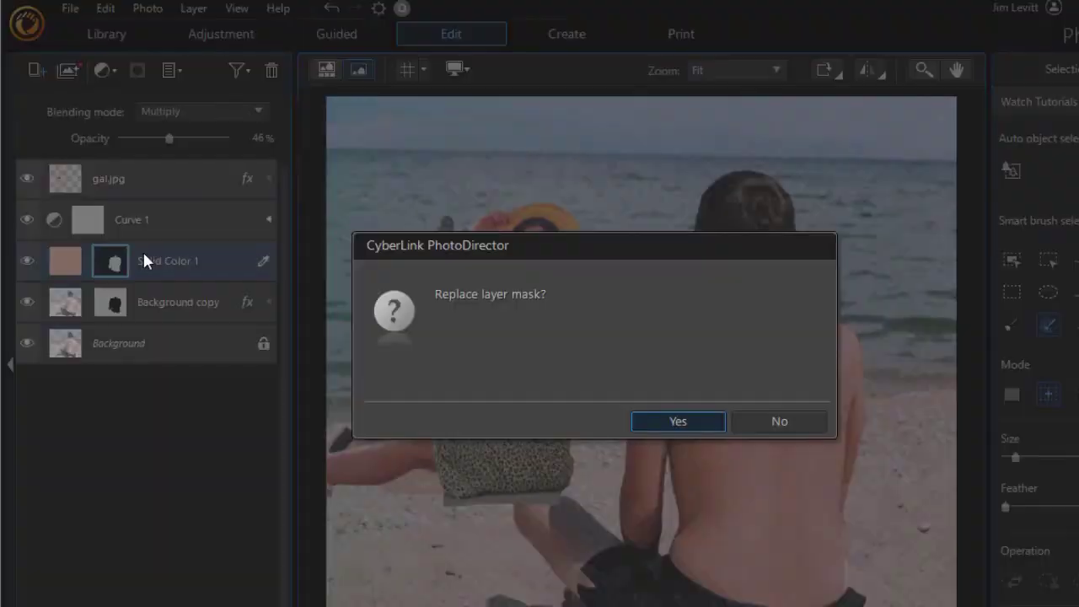
left_click(676, 420)
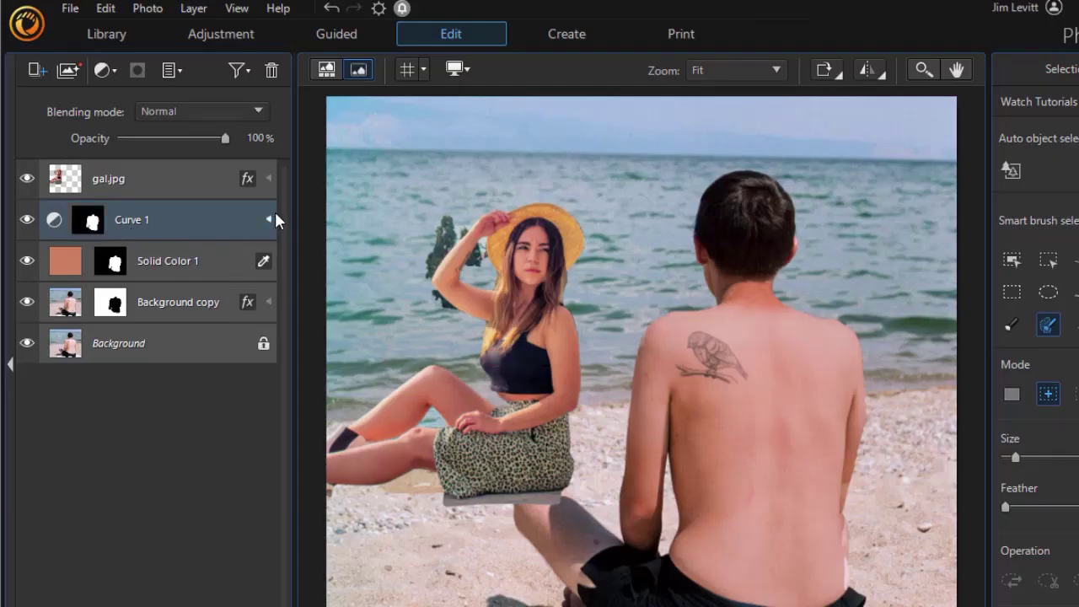
left_click(268, 220)
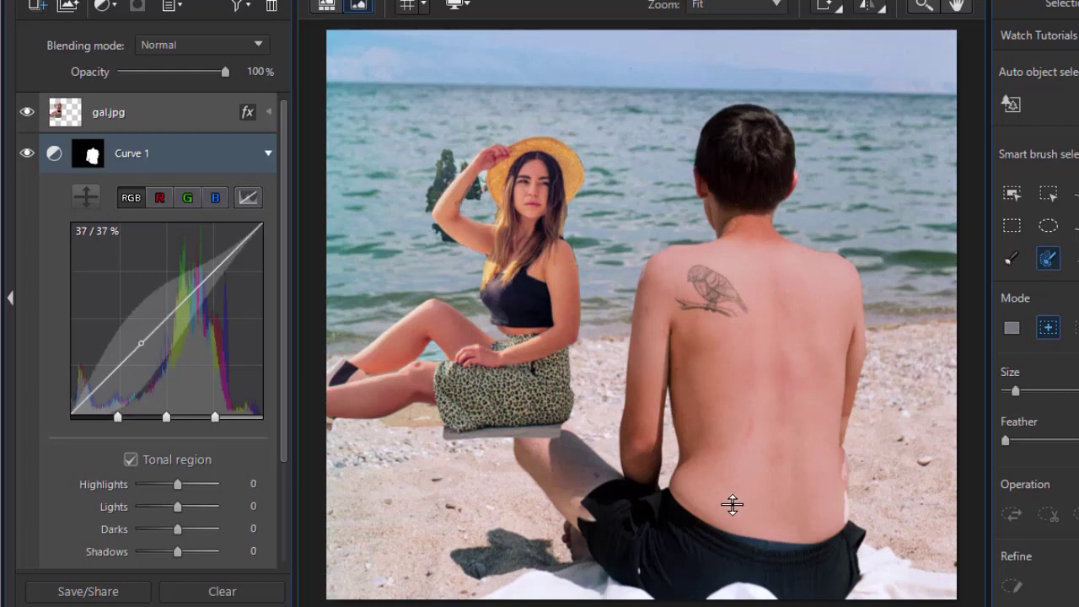
Step: Use Curve 1's targeted tool on the man's back to set Darks -8 and Shadows -10
mouse_move(732, 504)
left_mouse_down()
mouse_move(732, 472)
mouse_move(731, 504)
left_mouse_up()
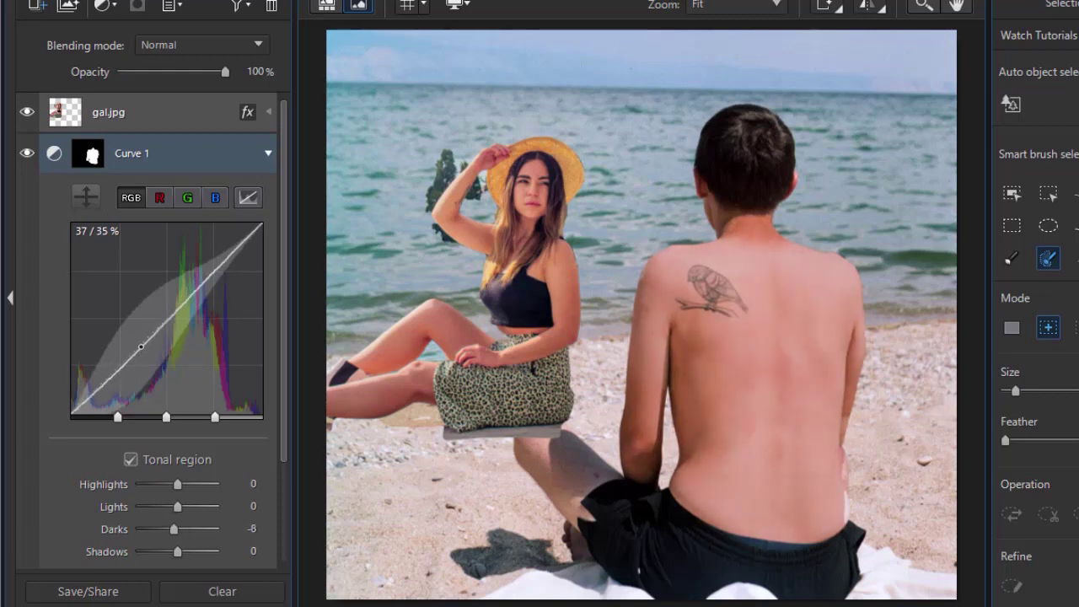
left_click(139, 196)
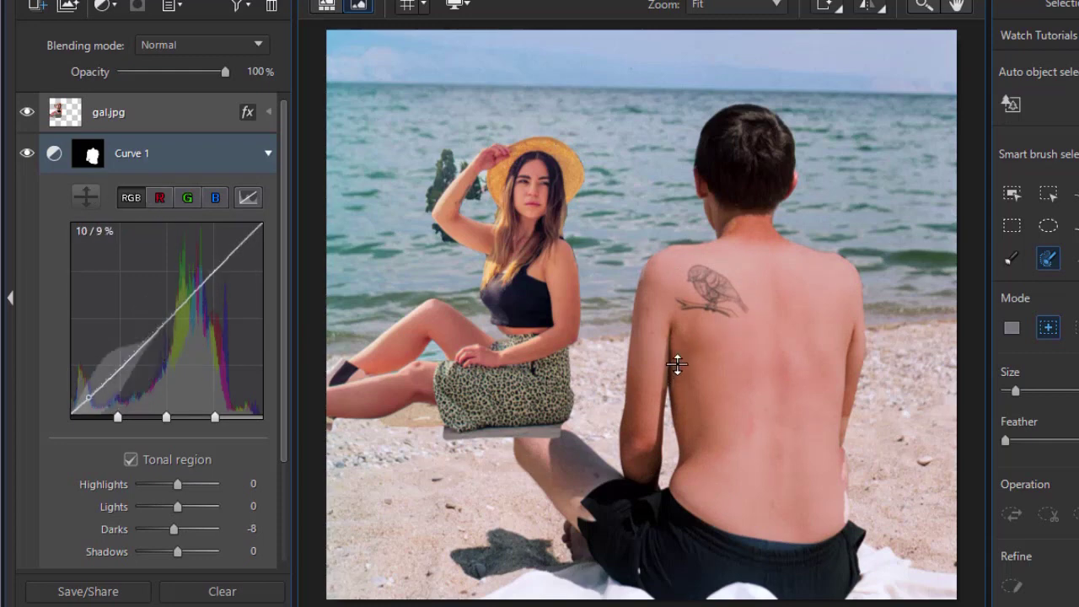
left_click_drag(679, 363, 679, 378)
left_click(266, 154)
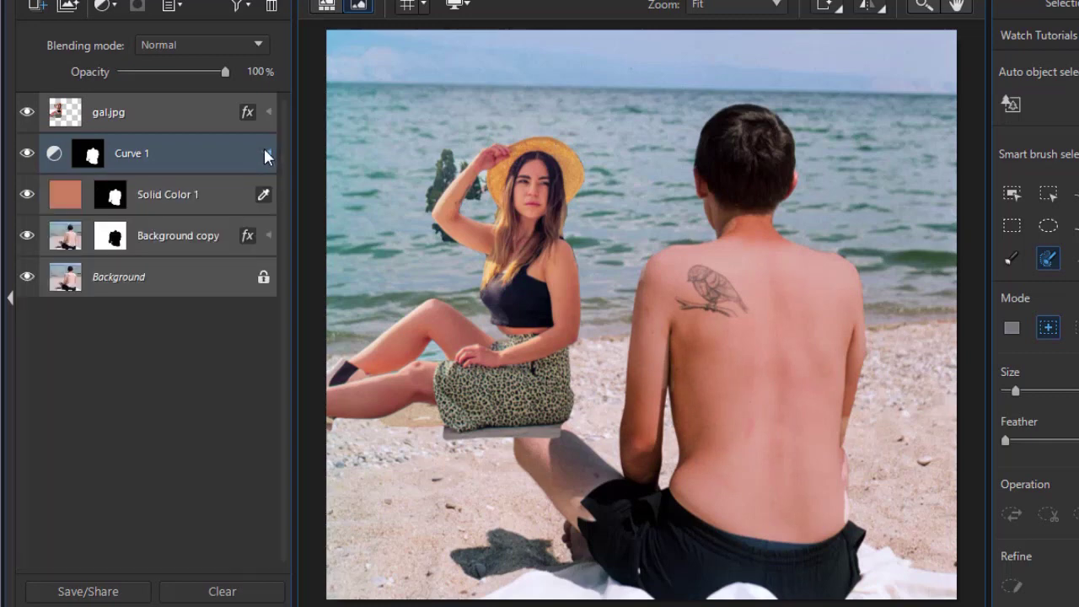
Step: Add an HSL/Color 1 layer and give it a duplicate of Curve 1's mask covering the man's back
left_click(112, 10)
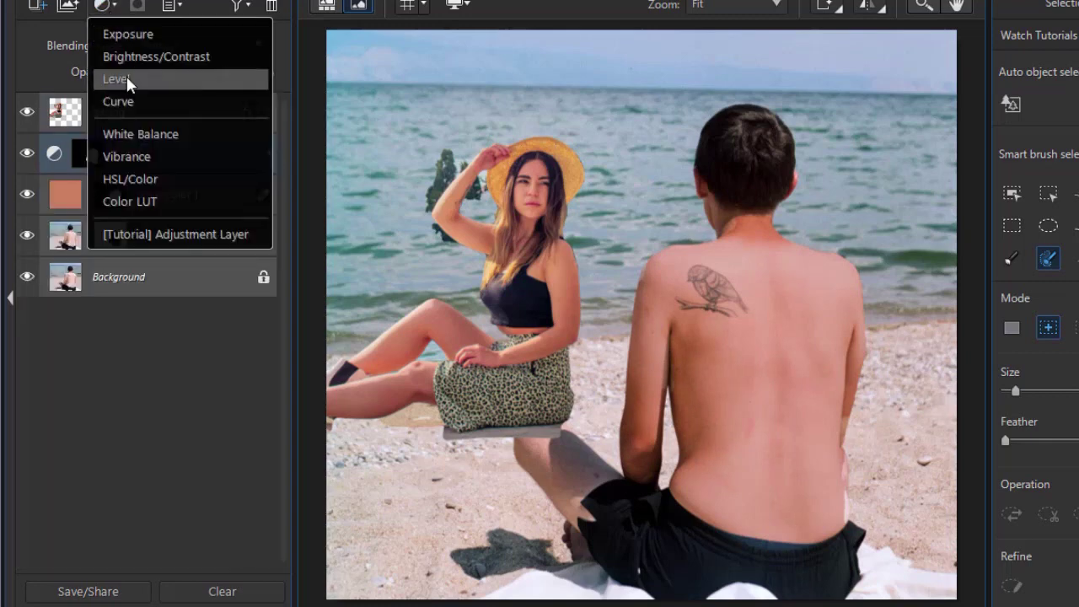
left_click(130, 179)
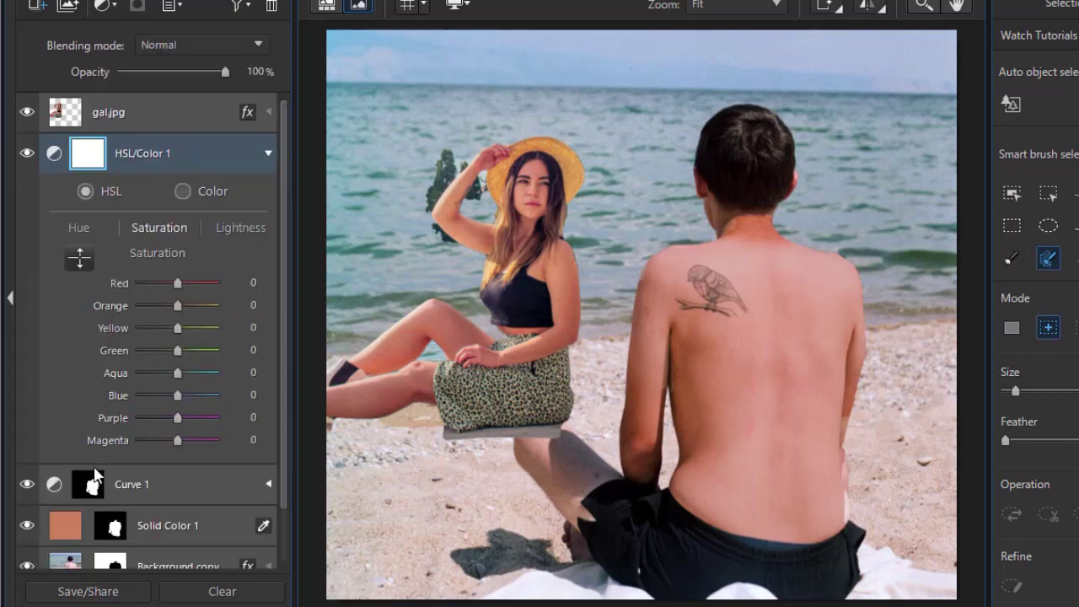
left_click_drag(91, 485, 78, 139)
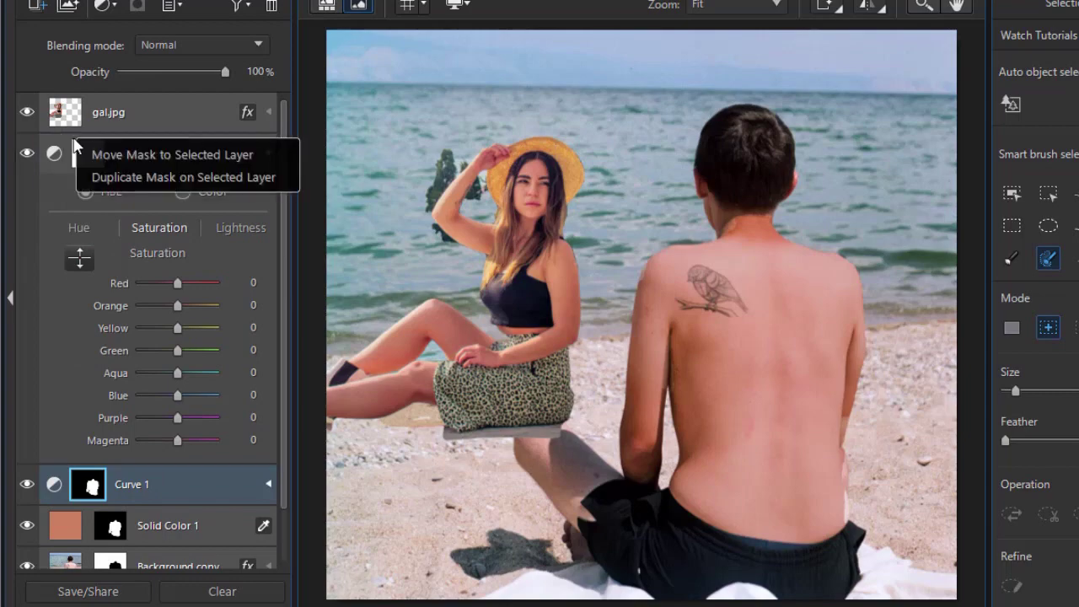
left_click(132, 176)
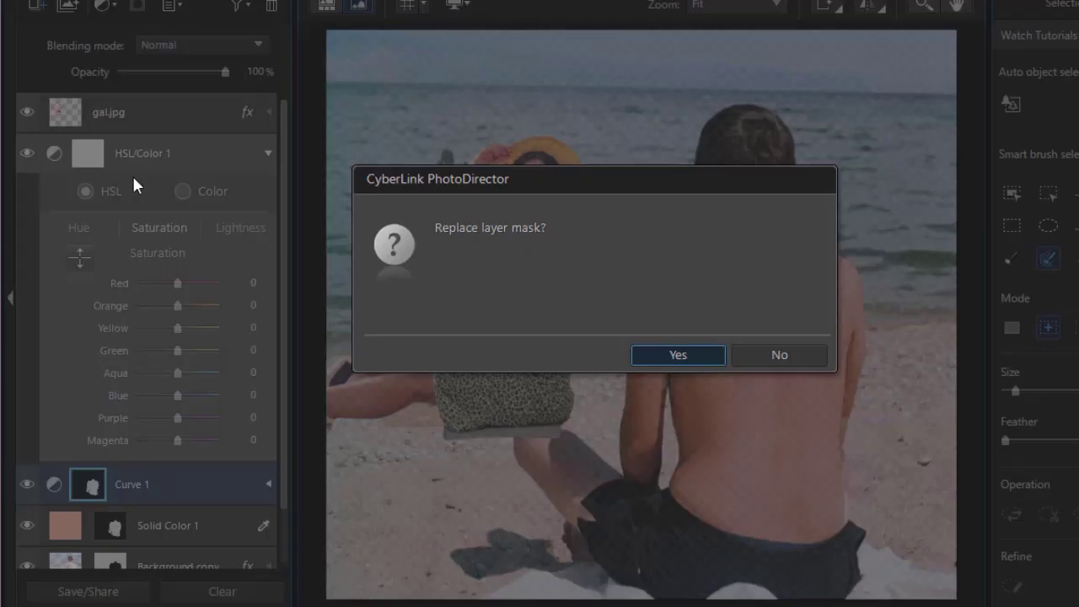
left_click(666, 355)
mouse_move(177, 283)
left_mouse_down()
mouse_move(199, 281)
mouse_move(177, 287)
left_mouse_up()
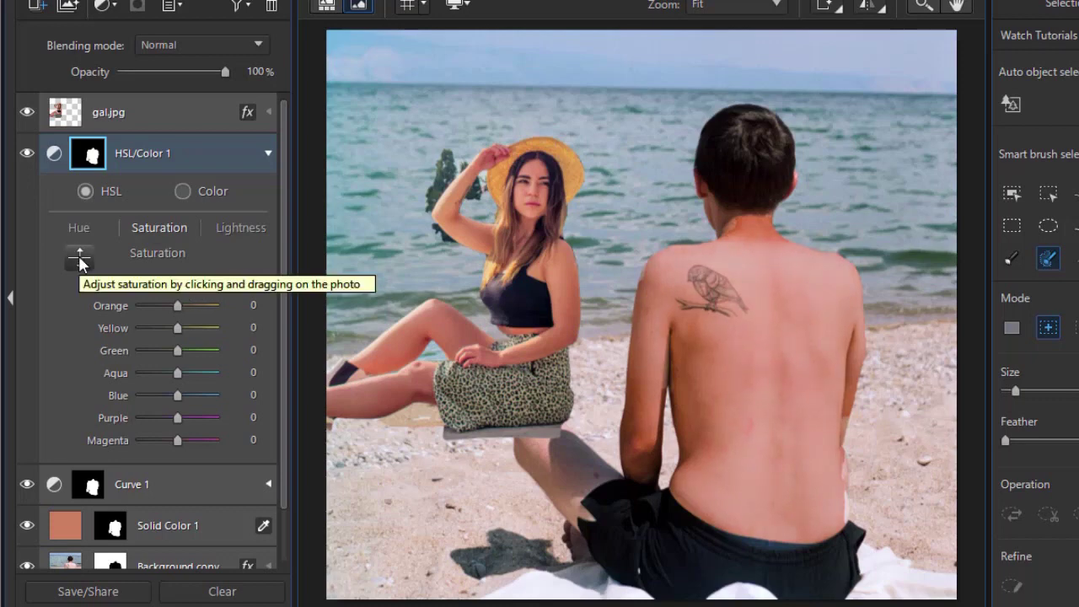
left_click(95, 223)
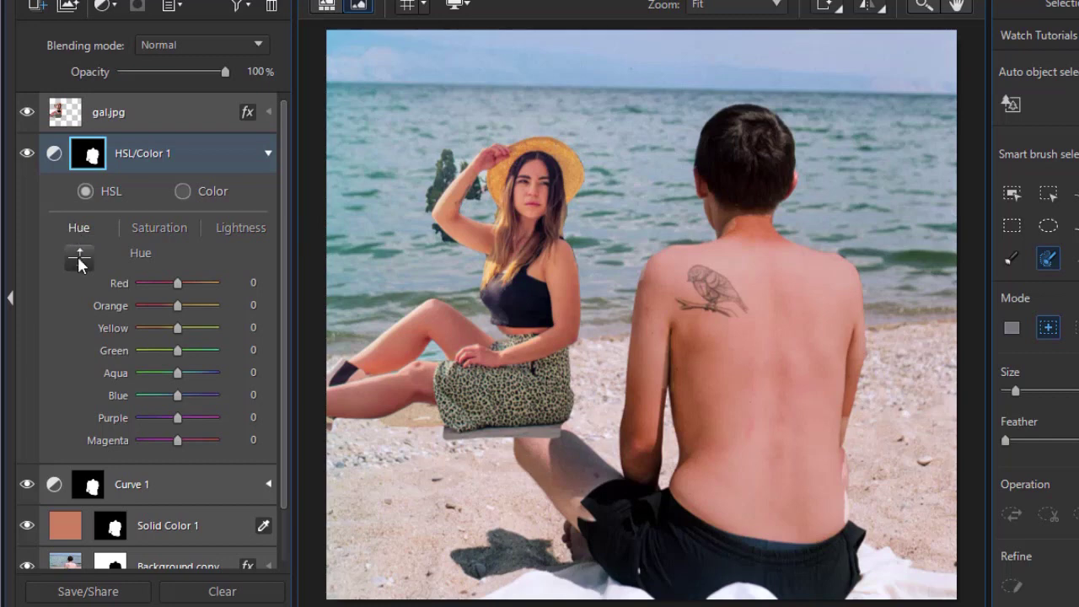
Step: Shift the back's hue, then set Saturation Red -2, Orange 7 and Lightness Red -9, Orange -20
left_click(79, 258)
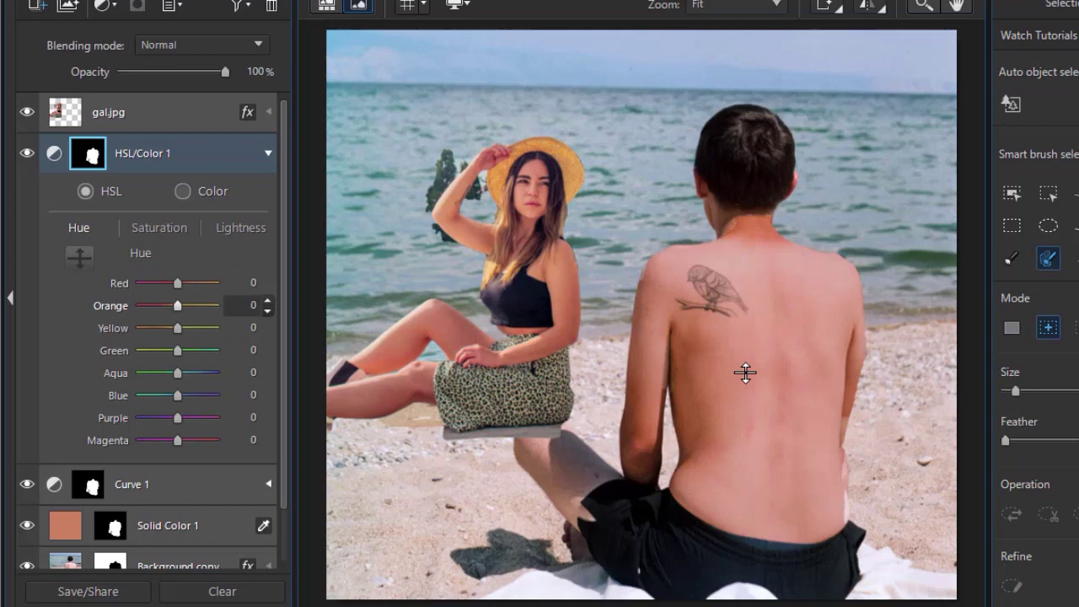
mouse_move(744, 371)
left_mouse_down()
mouse_move(776, 371)
mouse_move(735, 371)
left_mouse_up()
left_click(161, 224)
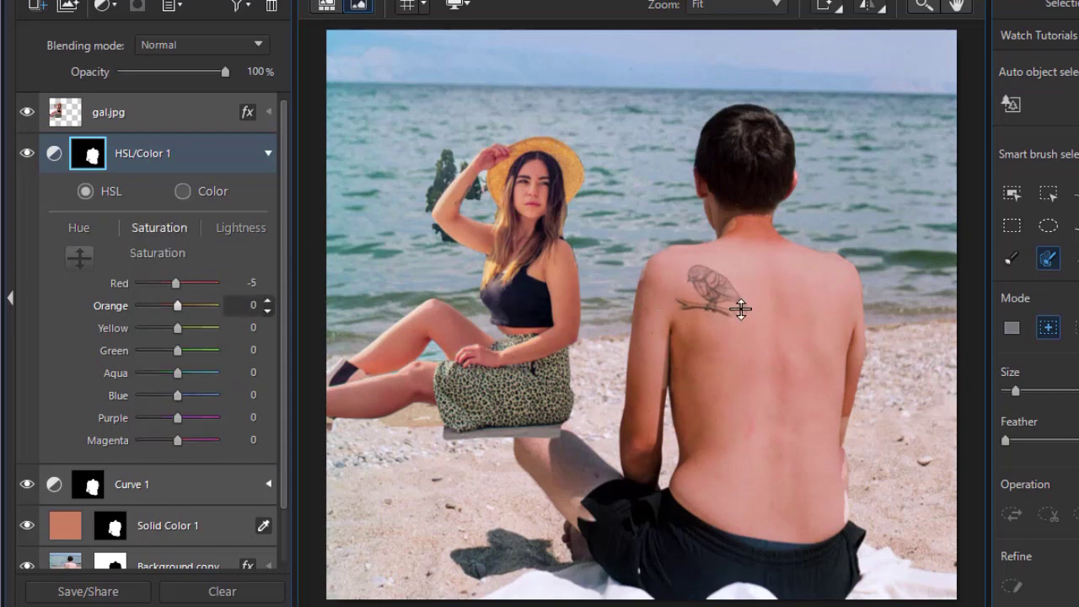
mouse_move(806, 301)
left_mouse_down()
mouse_move(826, 301)
mouse_move(776, 301)
mouse_move(826, 301)
left_mouse_up()
left_click(233, 228)
left_click_drag(778, 345, 736, 345)
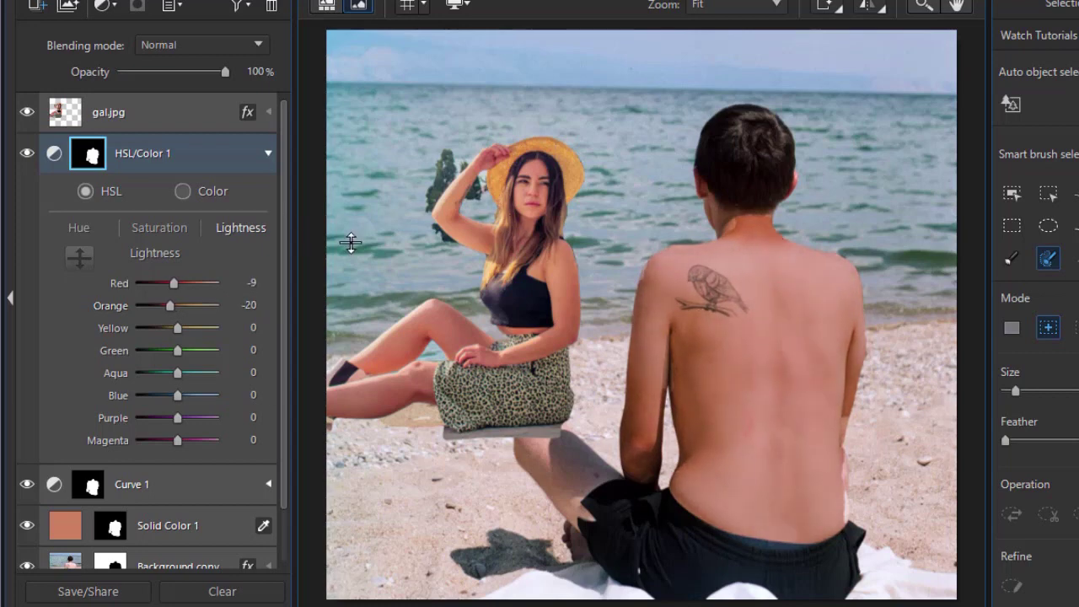
Step: Collapse the HSL/Color 1 settings and select the Solid Color 1 layer
left_click(268, 153)
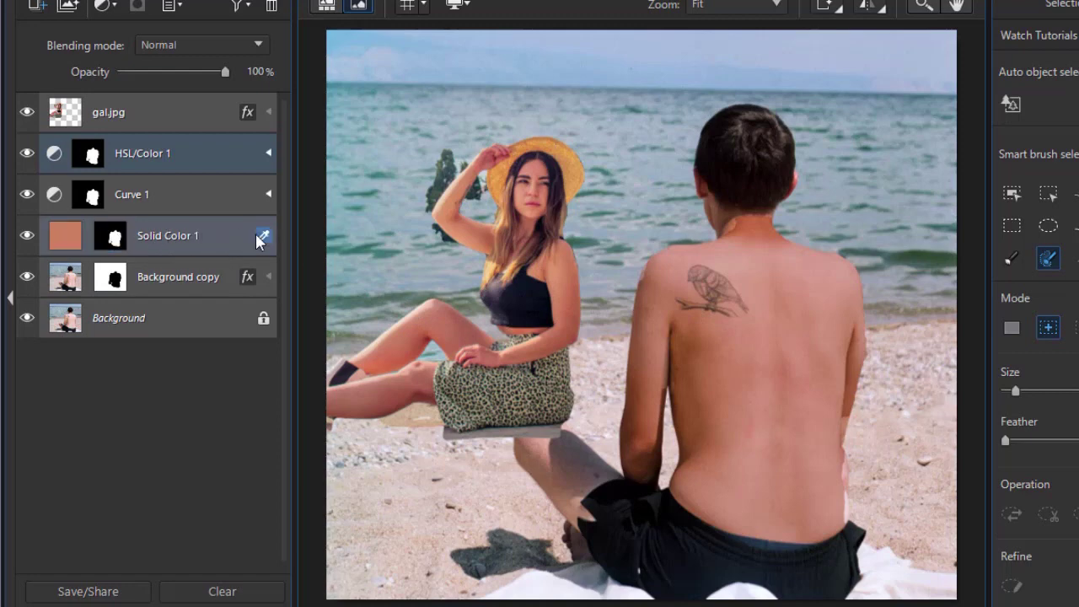
left_click(161, 233)
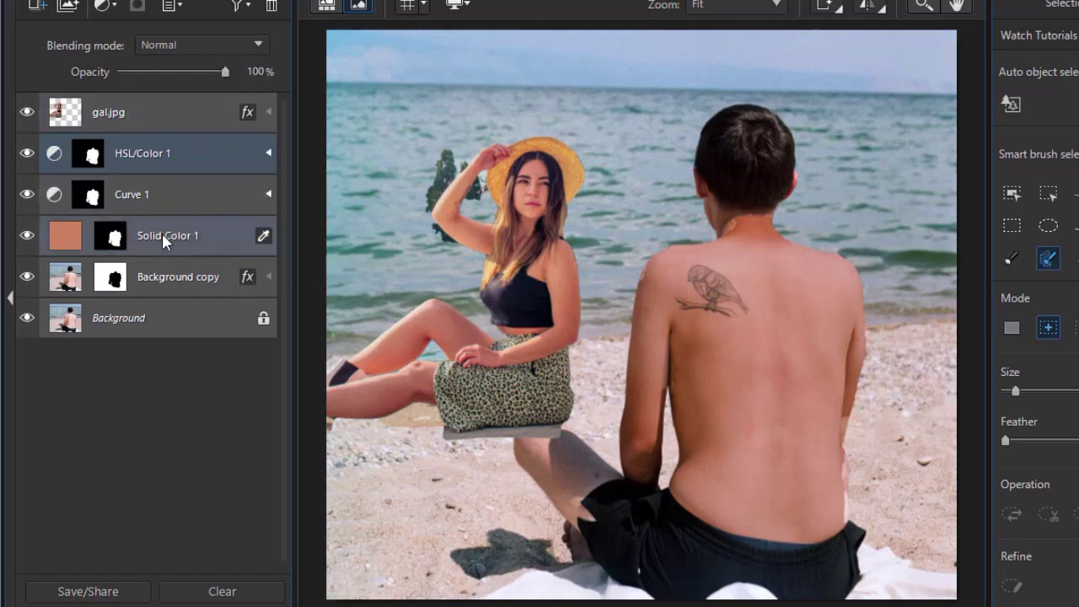